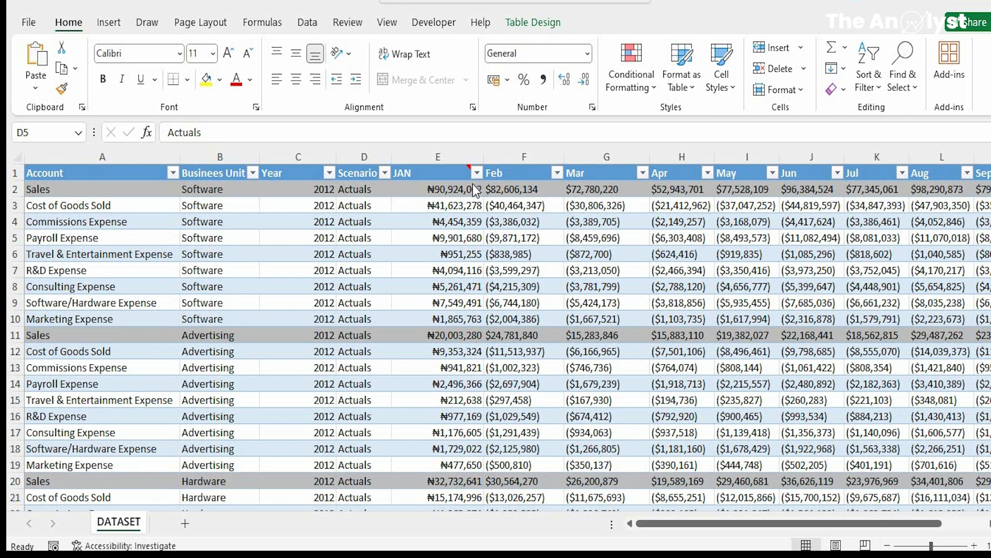
Step: Read the comment on the JAN header and compare the JAN column's currency formatting with the other month columns
left_click(438, 155)
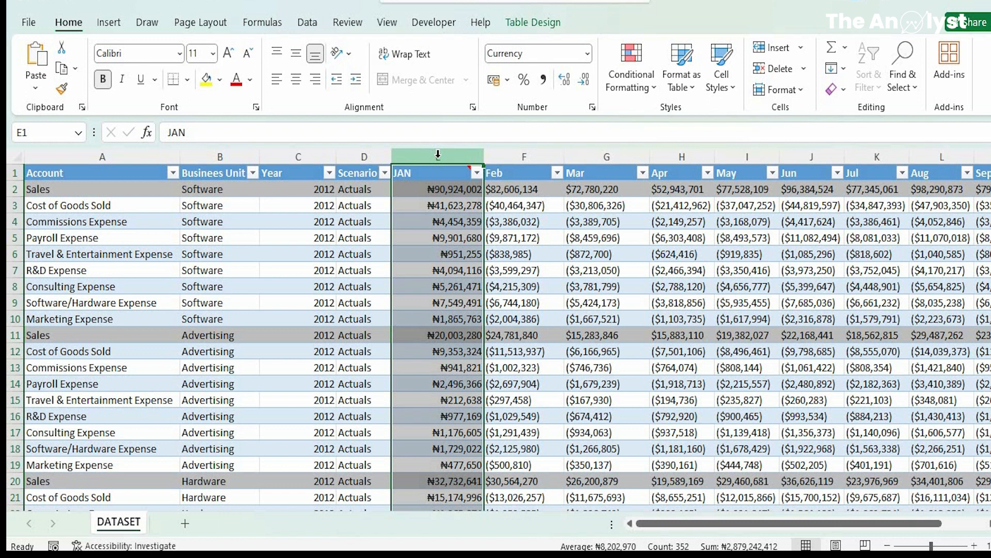
left_click_drag(437, 155, 727, 150)
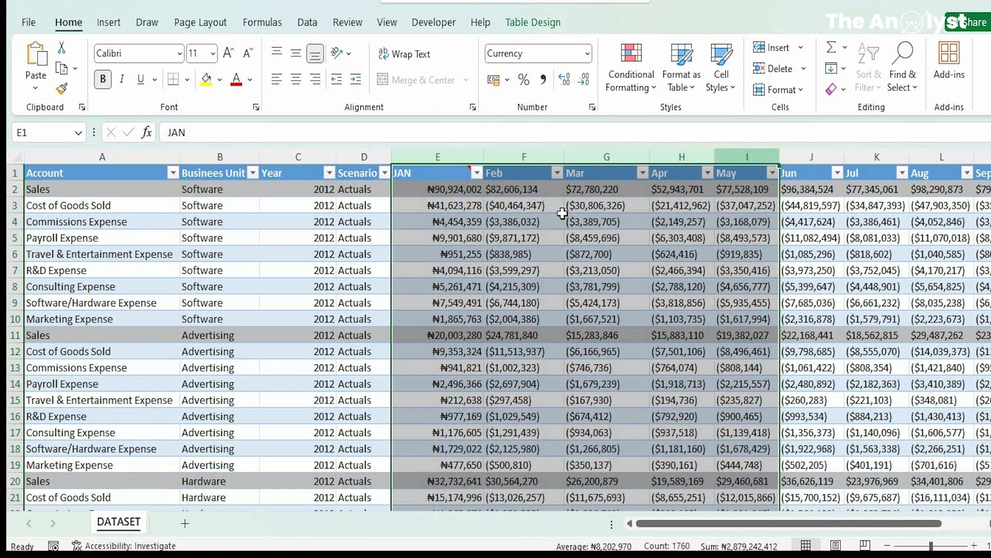
left_click(509, 223)
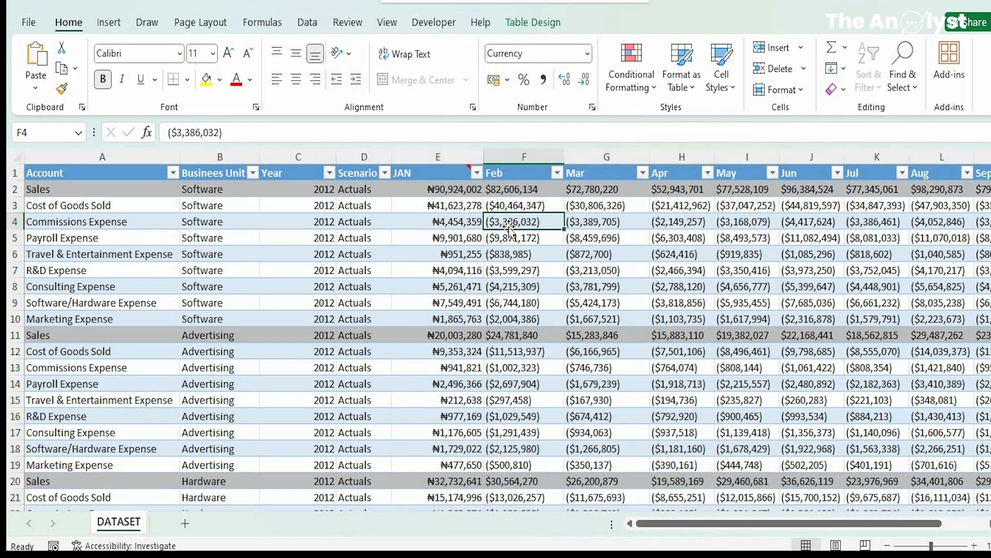
left_click(439, 154)
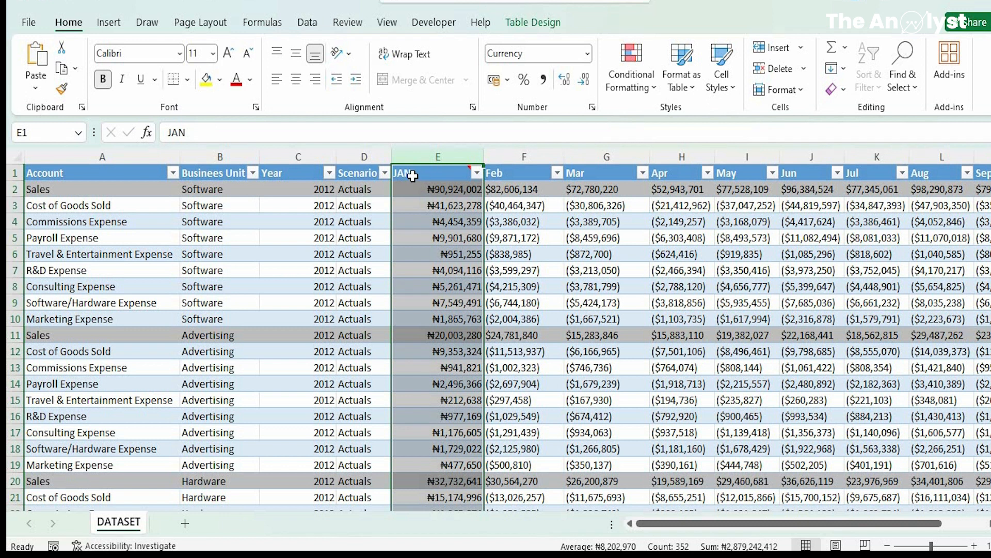
mouse_move(413, 176)
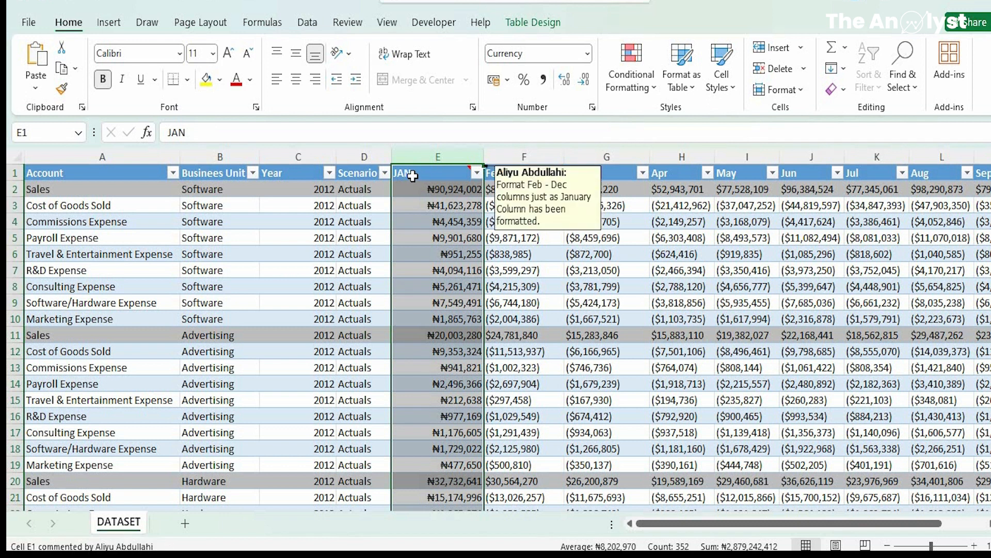
left_click(444, 231)
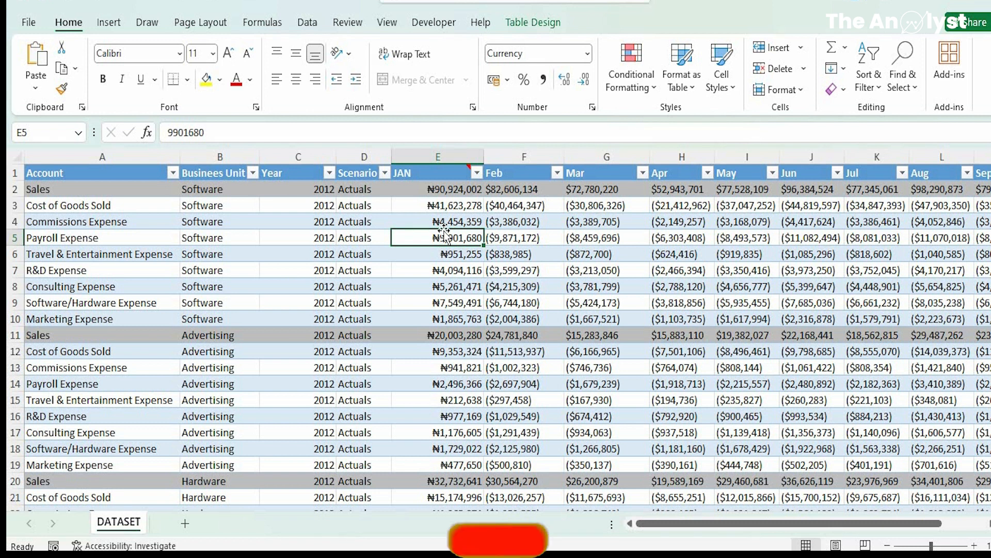
left_click(519, 224)
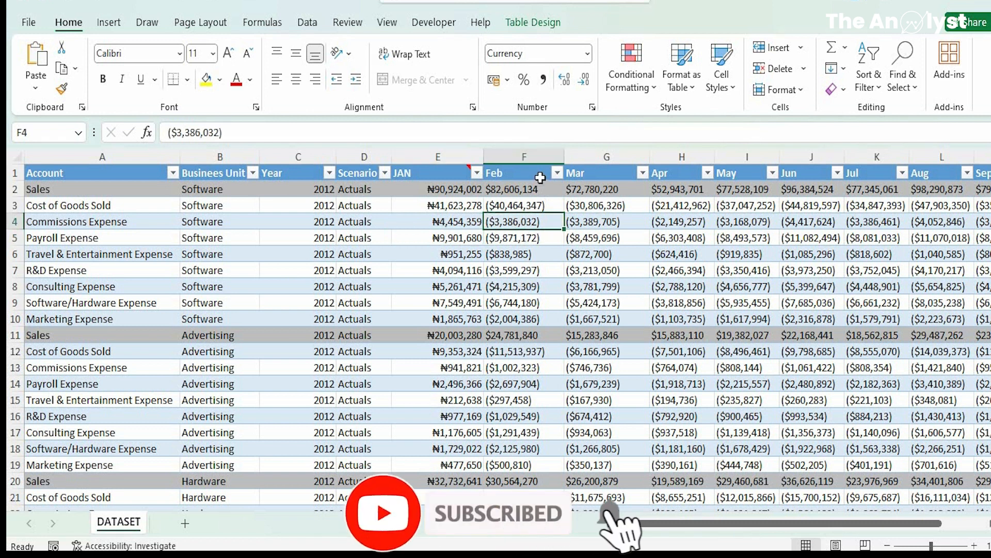
Step: Widen the Feb column slightly and look over the Feb, Mar and Apr currency values
left_click_drag(565, 157, 574, 157)
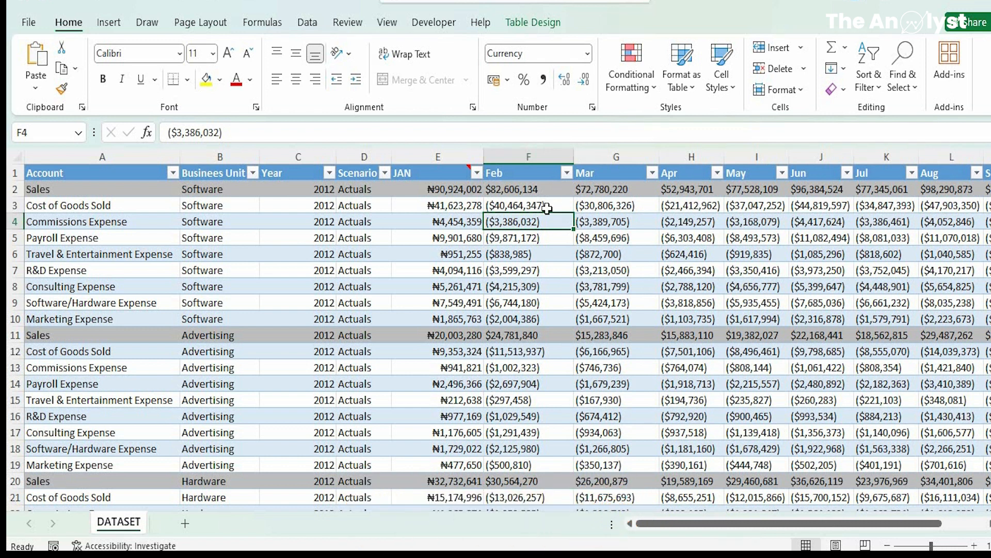
left_click(528, 156)
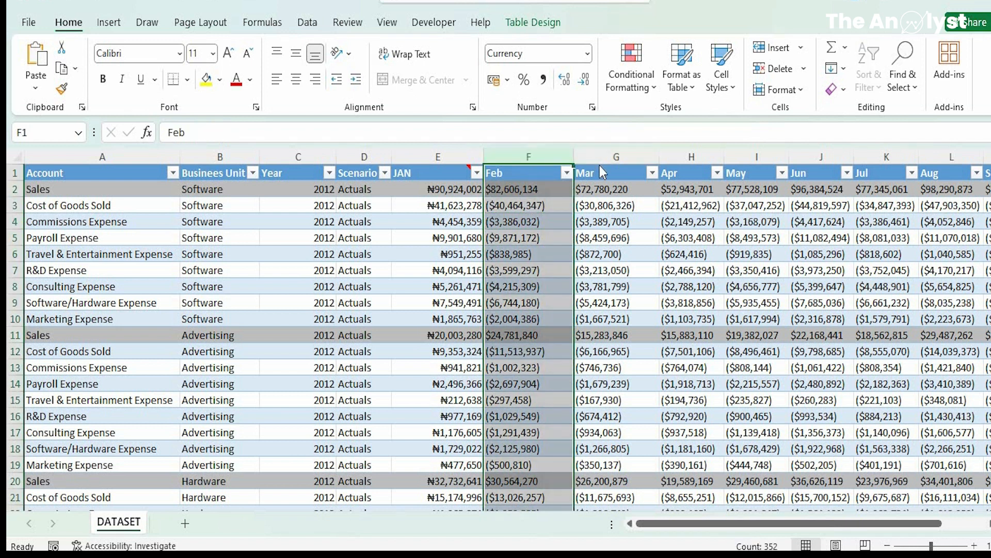
key("ctrl+a")
left_click(598, 155)
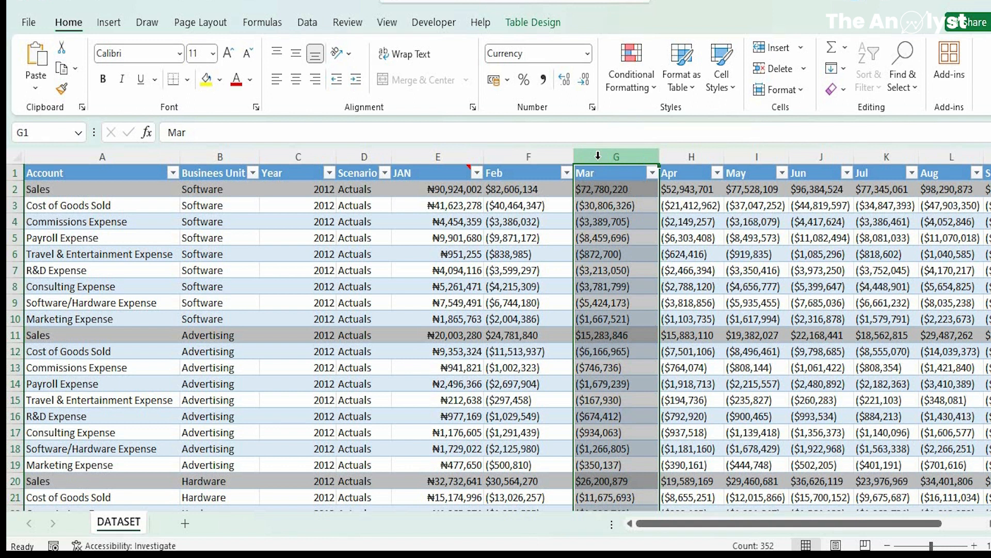
left_click(668, 205)
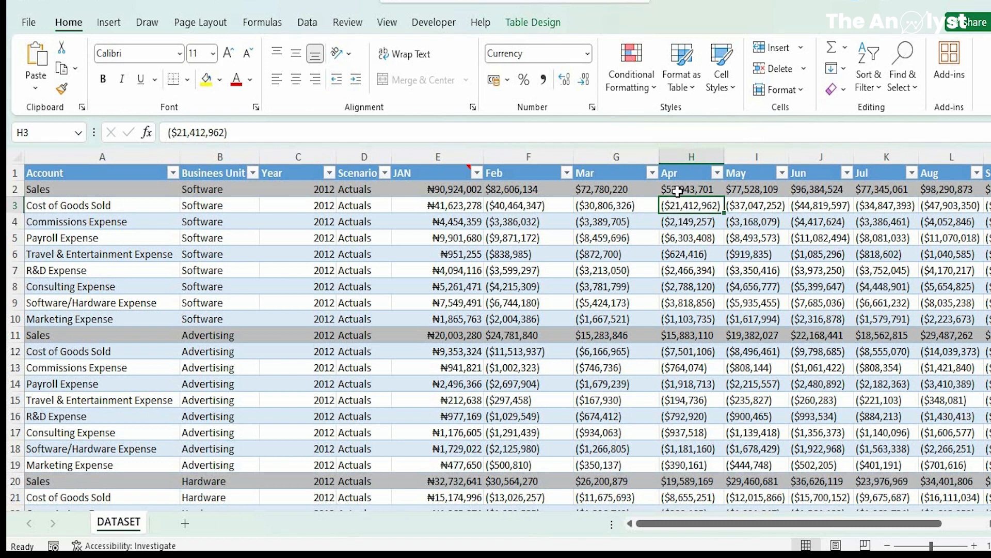
left_click_drag(677, 191, 687, 295)
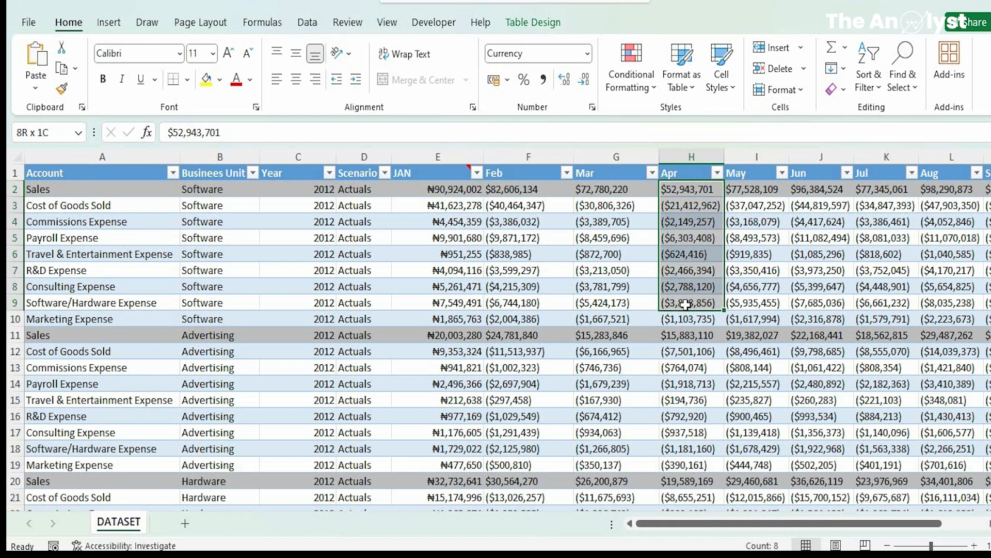
left_click_drag(686, 305, 685, 304)
left_click(311, 22)
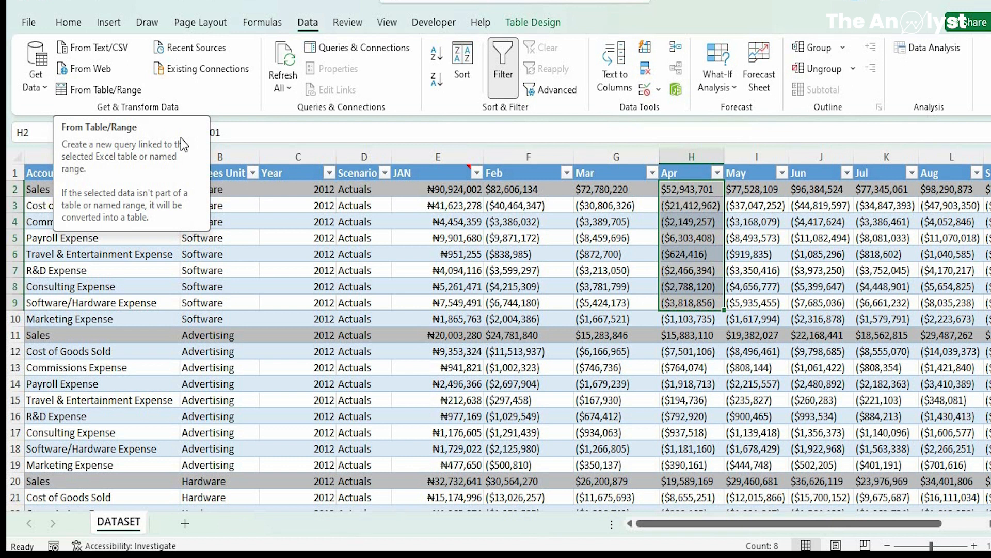
left_click(102, 91)
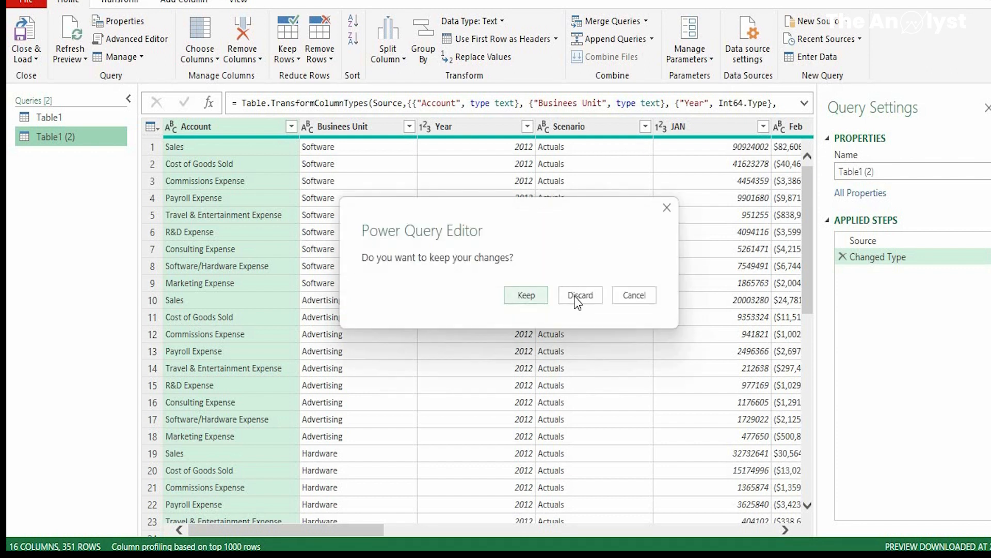
left_click(578, 295)
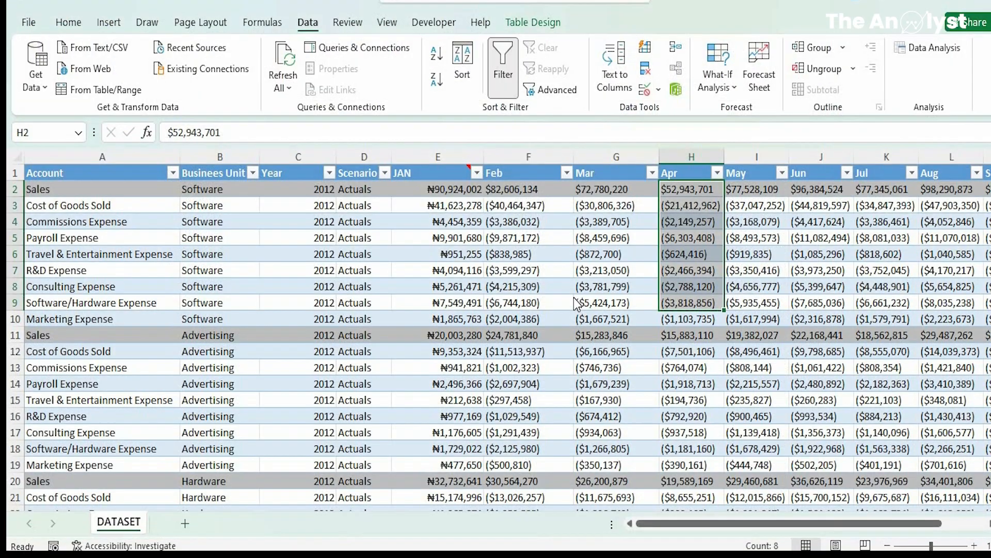
Step: Convert the dataset table on the DATASET sheet to a normal range
left_click(472, 286)
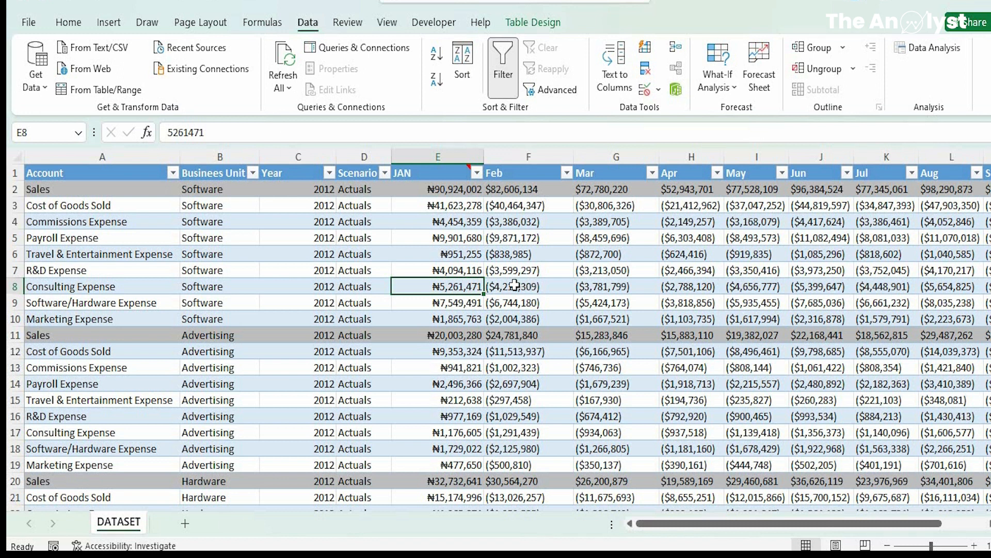
left_click(515, 284)
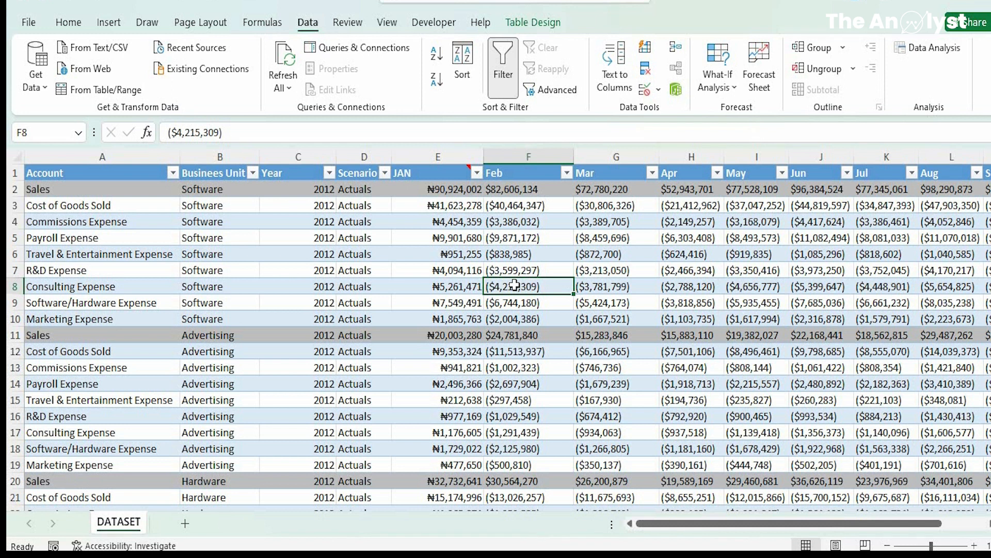
left_click(522, 22)
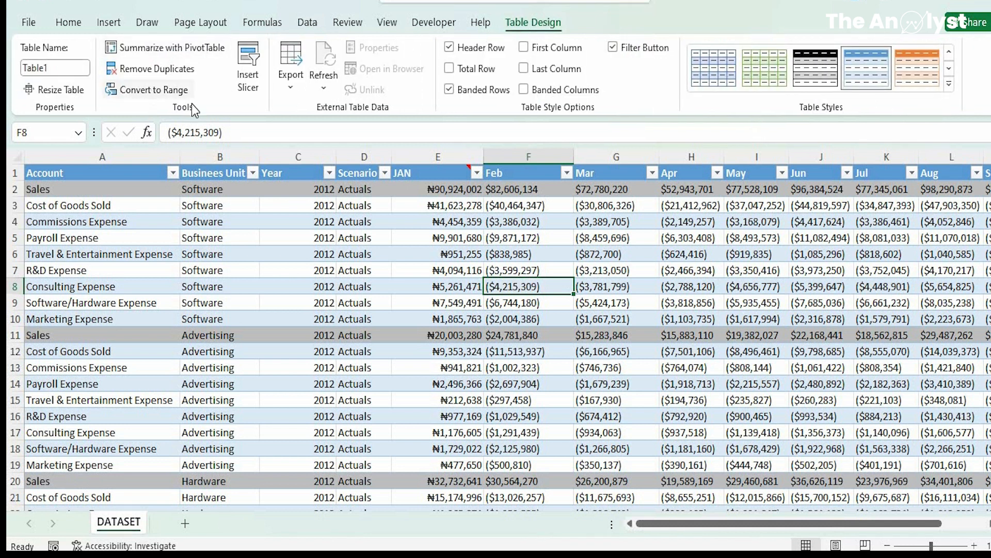
left_click(150, 89)
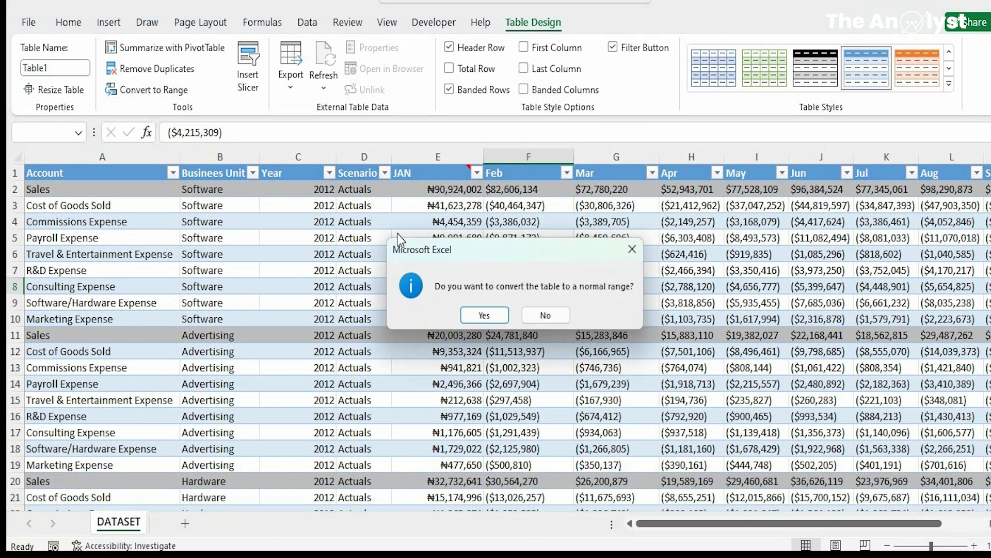
left_click(471, 320)
Step: Load the range $A$1:$P$352 into Power Query as a new table with headers
left_click(374, 309)
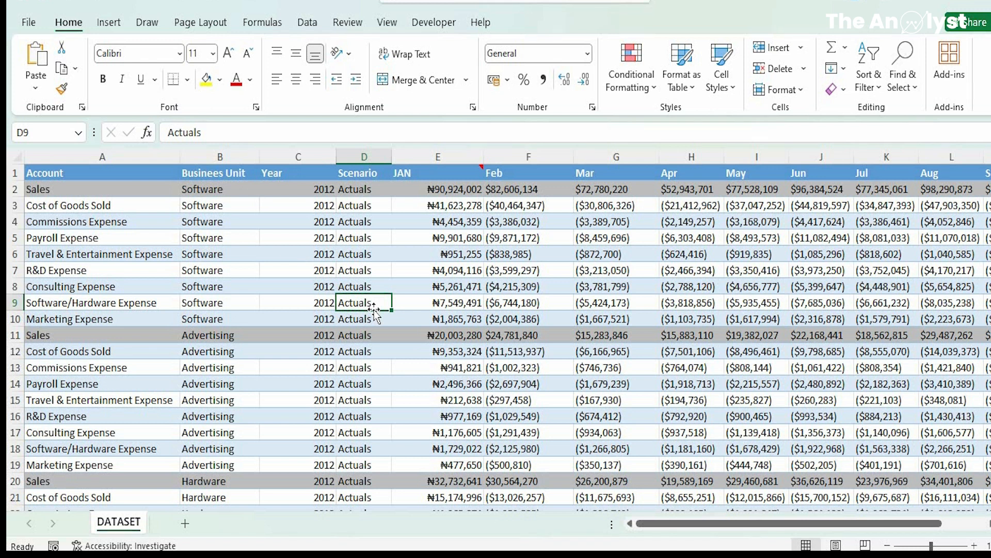
left_click(308, 23)
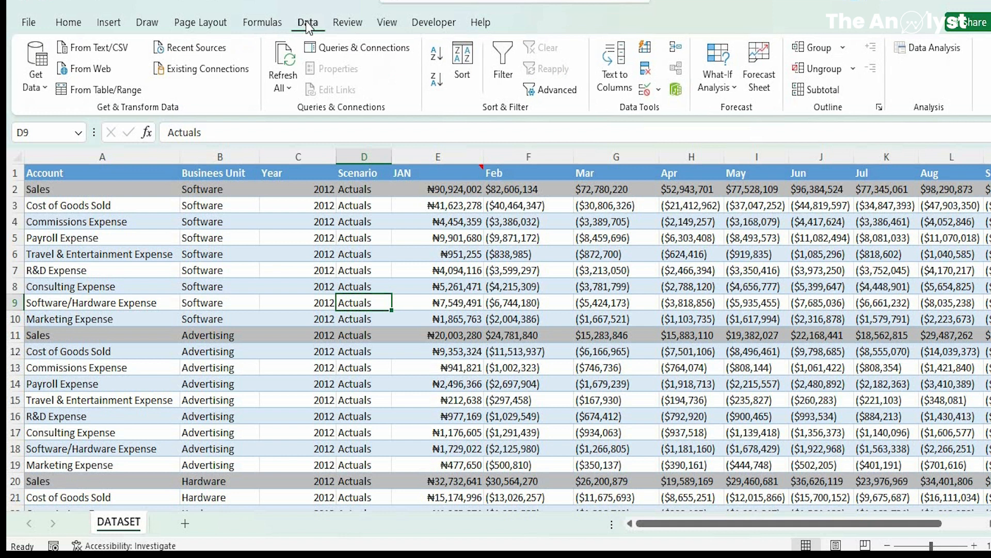
left_click(125, 89)
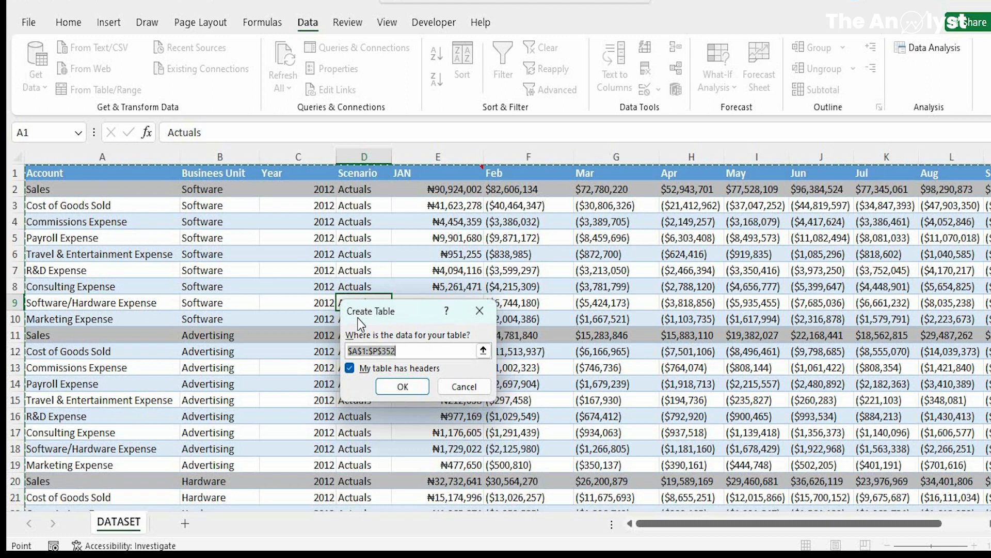
left_click(401, 351)
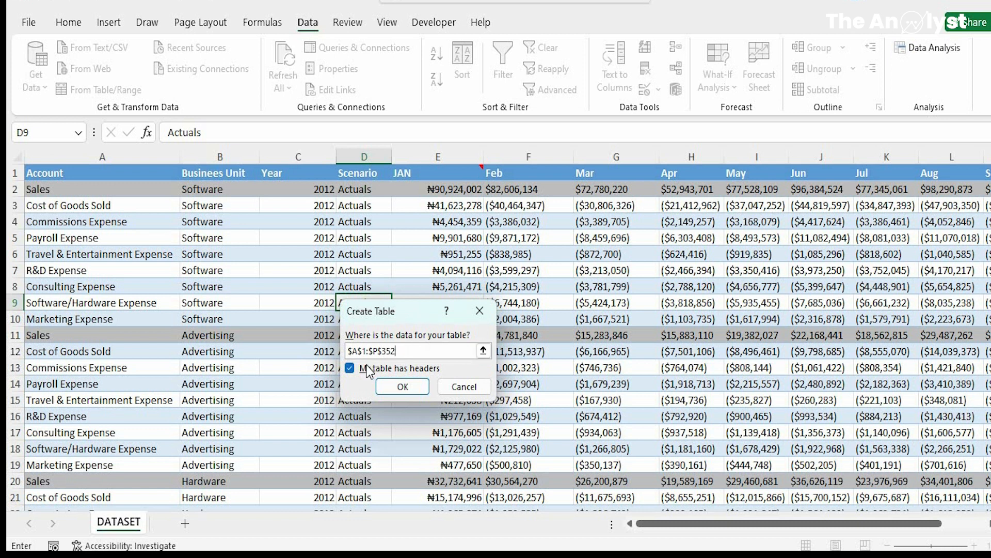
left_click(349, 369)
left_click(386, 386)
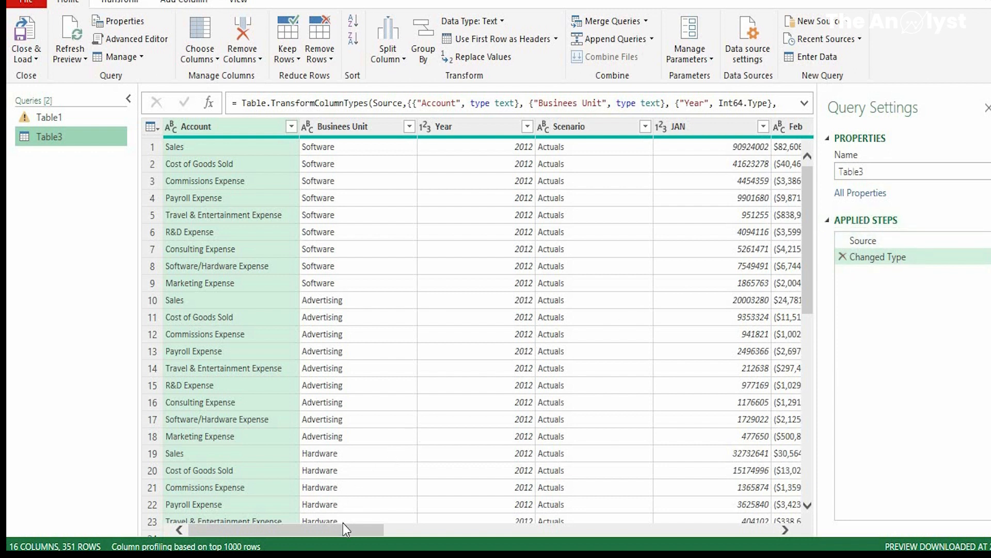
Step: Compare the values and data types of the JAN, Feb, Mar and Apr columns in the query preview
left_click_drag(343, 534, 480, 525)
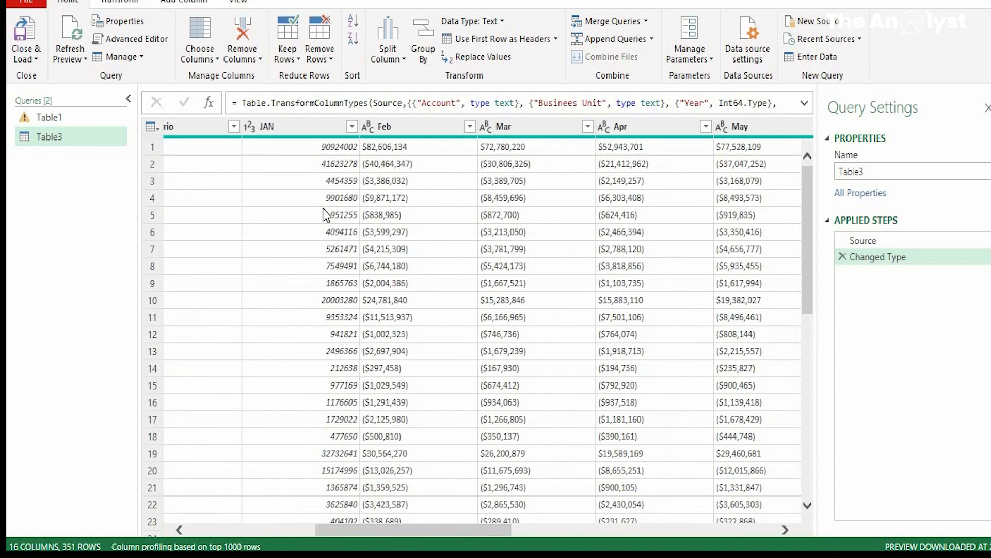
left_click(327, 187)
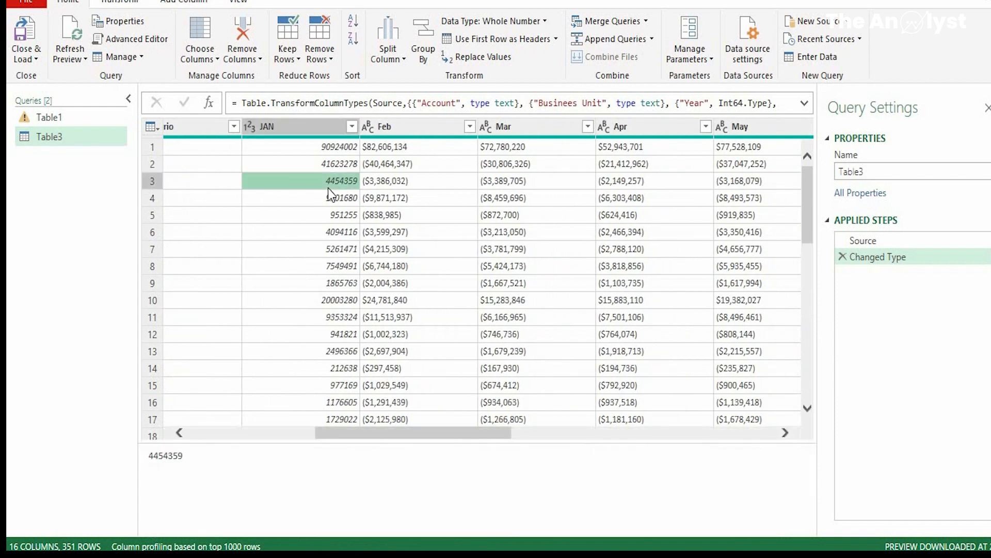
left_click(410, 178)
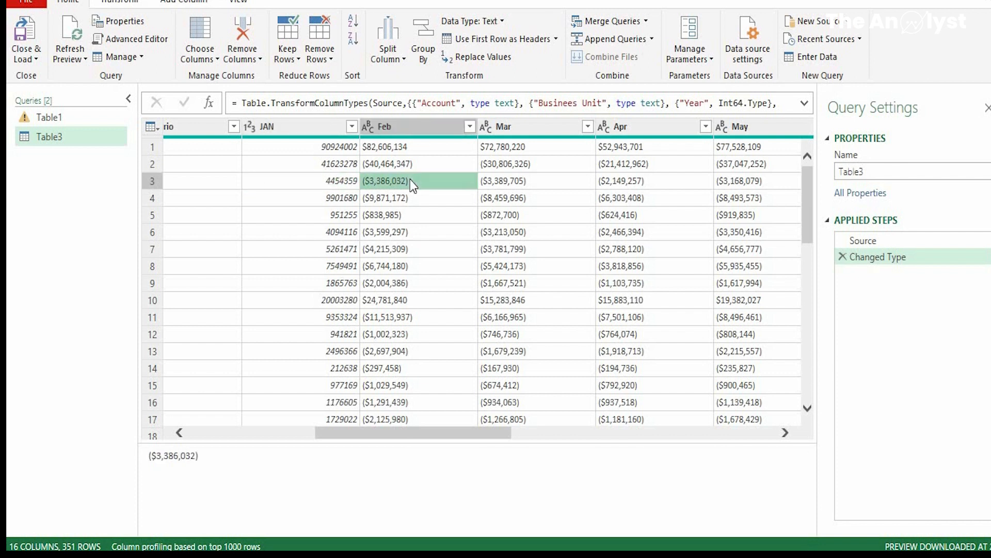
left_click(299, 165)
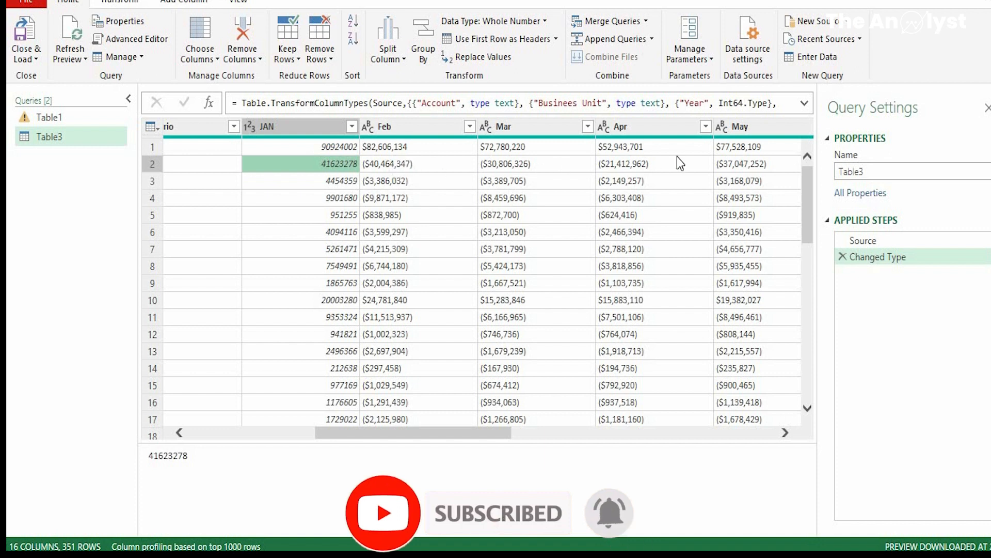
left_click(416, 222)
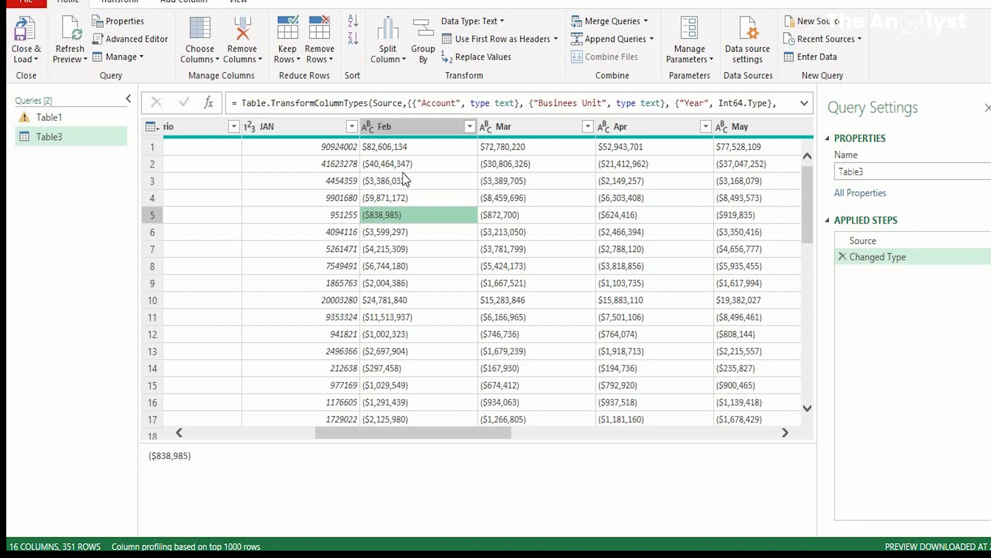
left_click(307, 126)
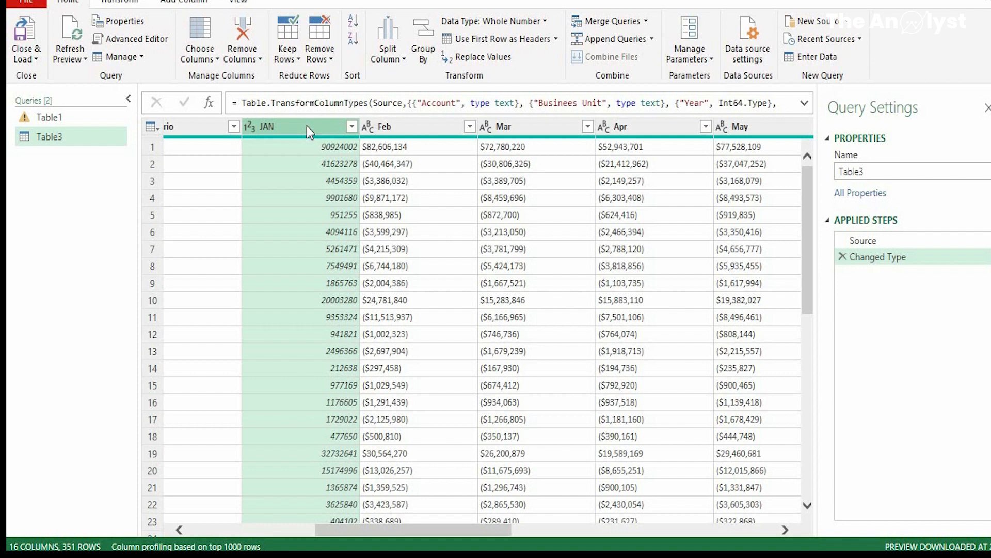
left_click(122, 3)
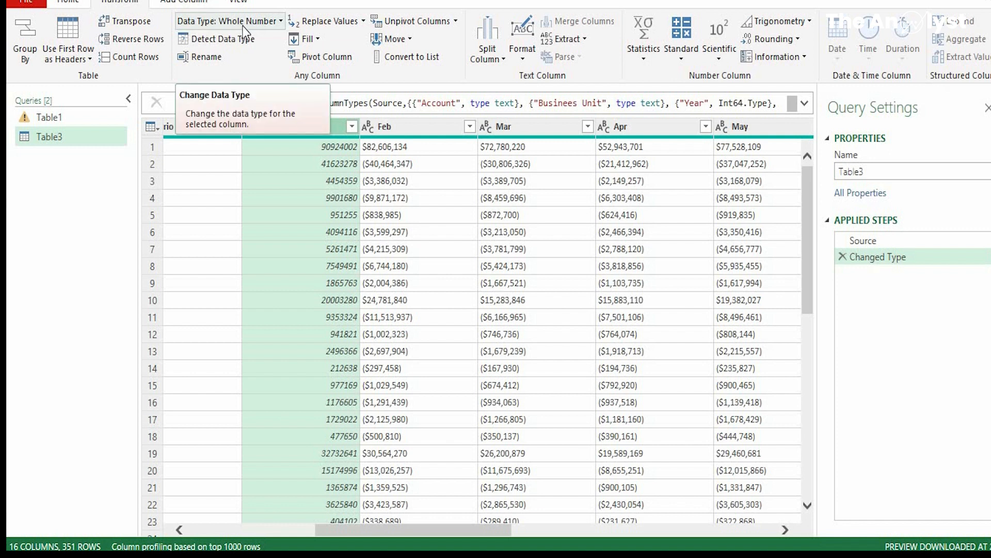
left_click(389, 130)
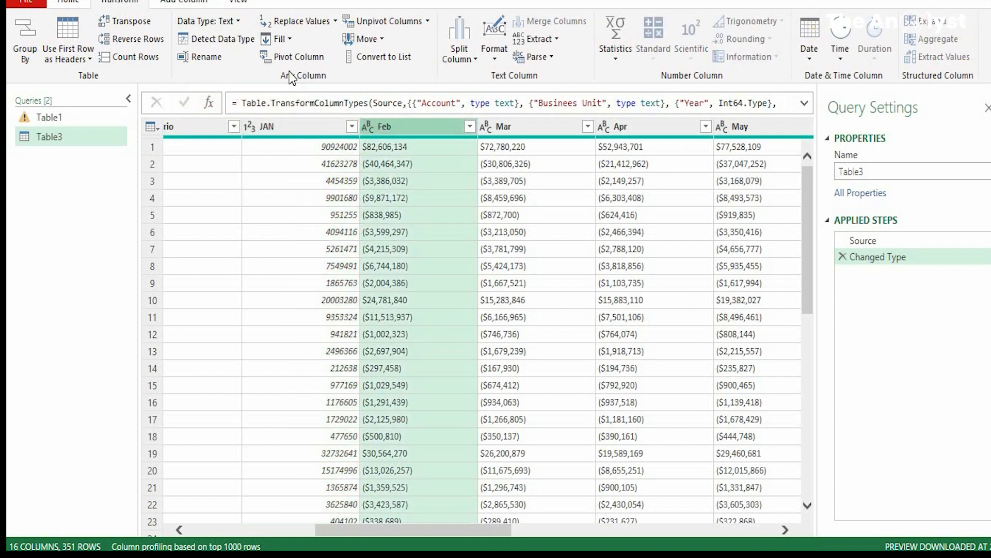
left_click(503, 131)
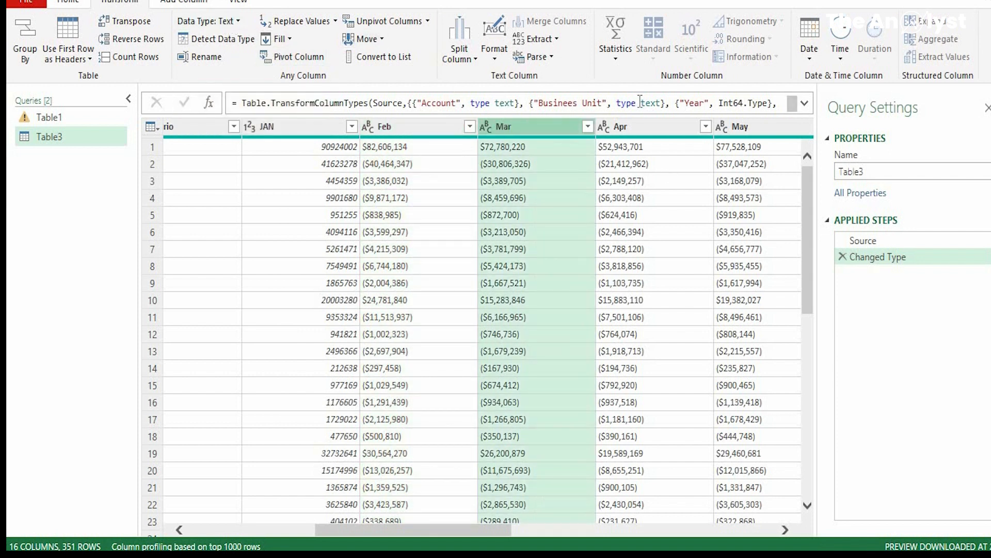
left_click(634, 130)
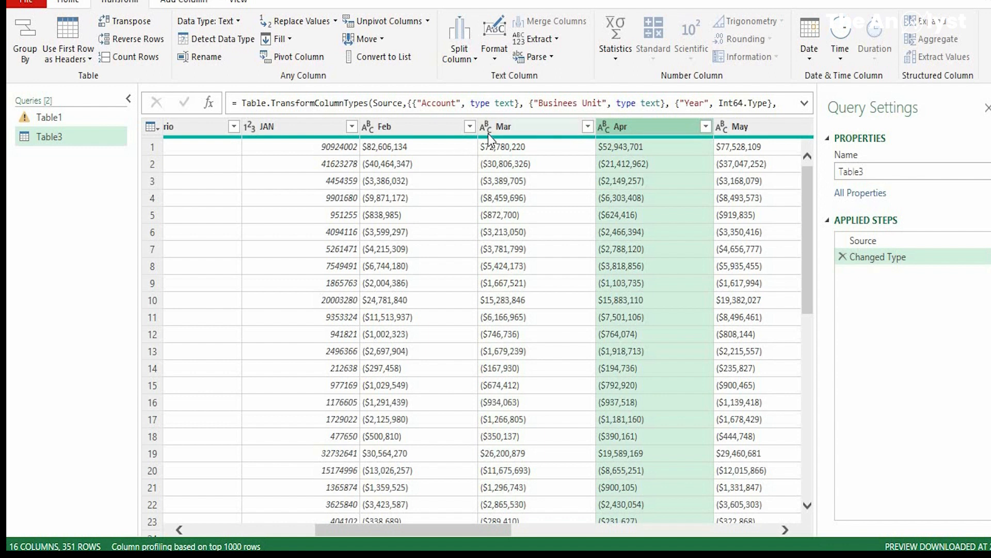
left_click(406, 131)
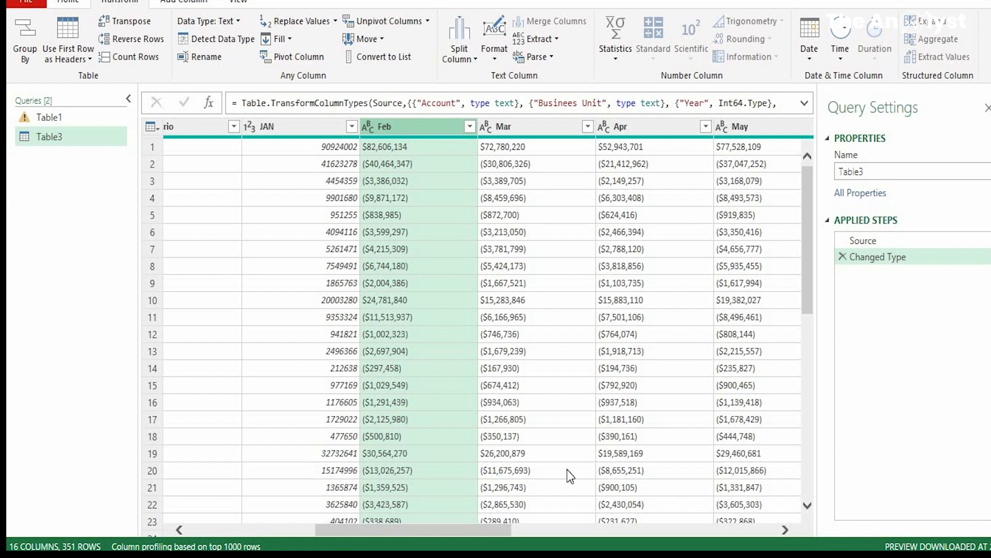
Step: Select the Feb to Dec columns and replace every "(" in them with nothing
left_click_drag(459, 532, 696, 541)
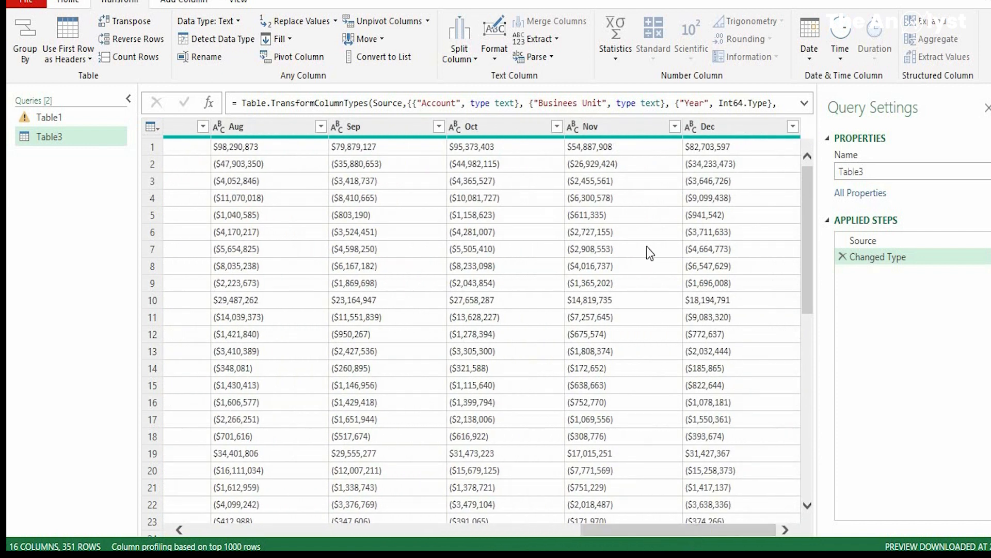
left_click(719, 127, "shift")
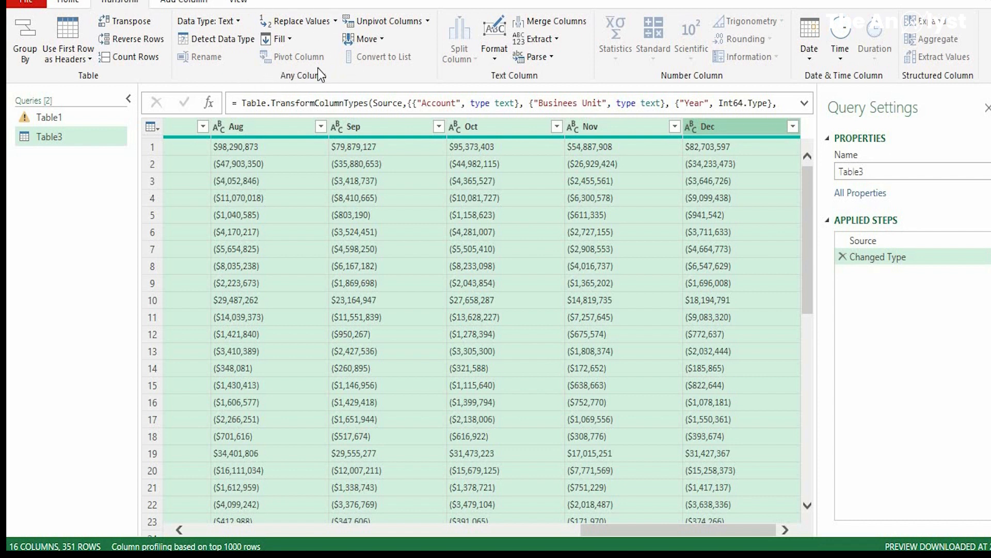
left_click(335, 23)
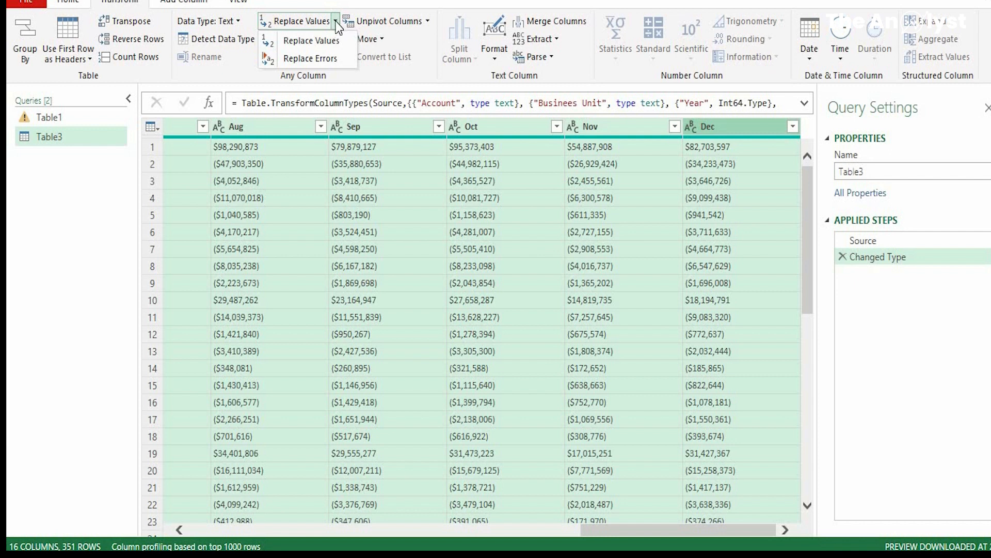
left_click(315, 44)
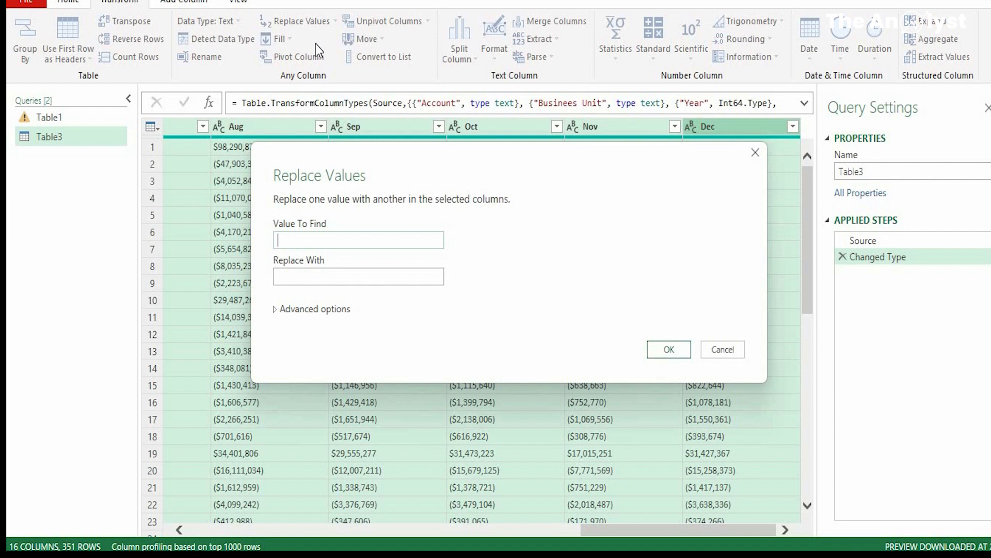
type("(")
left_click(664, 349)
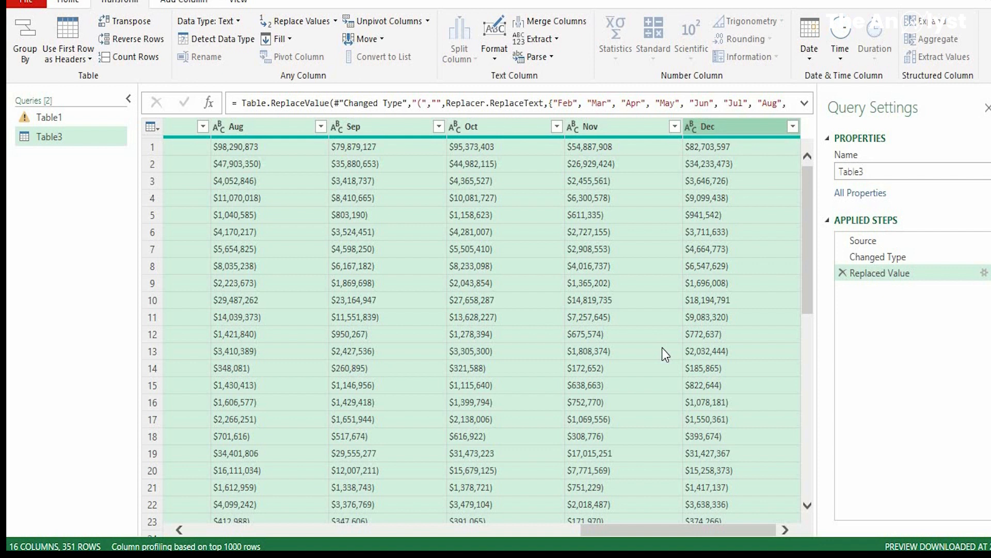
Step: Replace every ")" and every "$" in the Feb to Dec columns with nothing
left_click(314, 24)
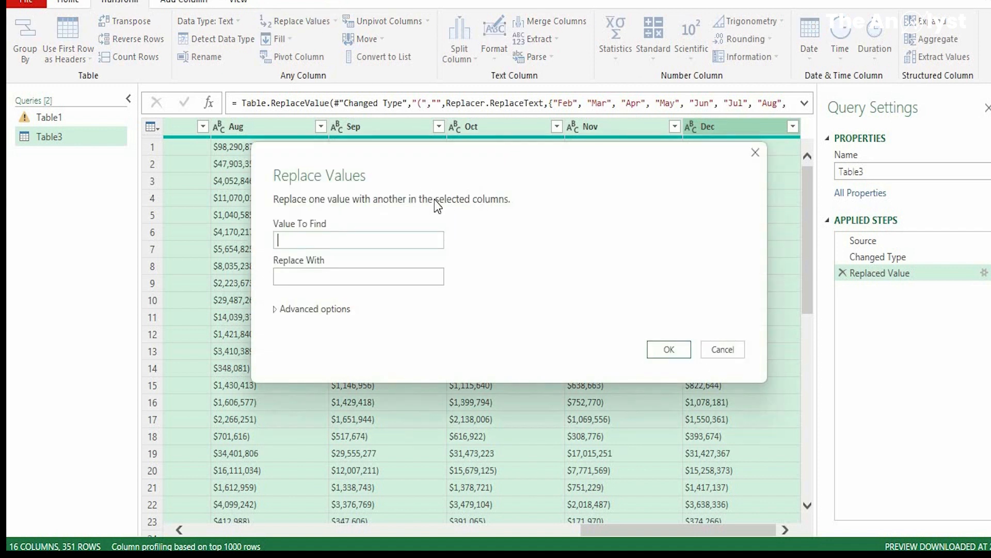
type(")")
left_click(672, 349)
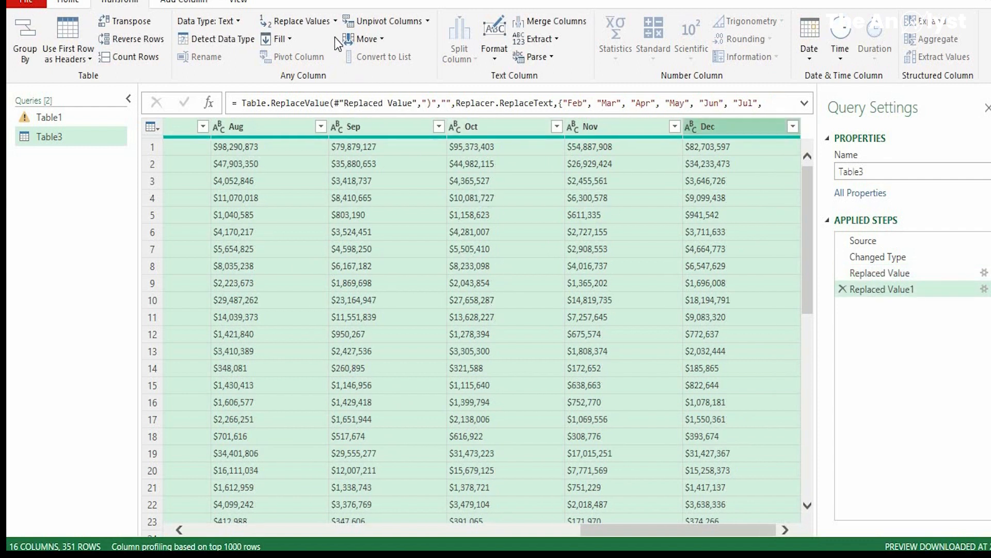
left_click(323, 23)
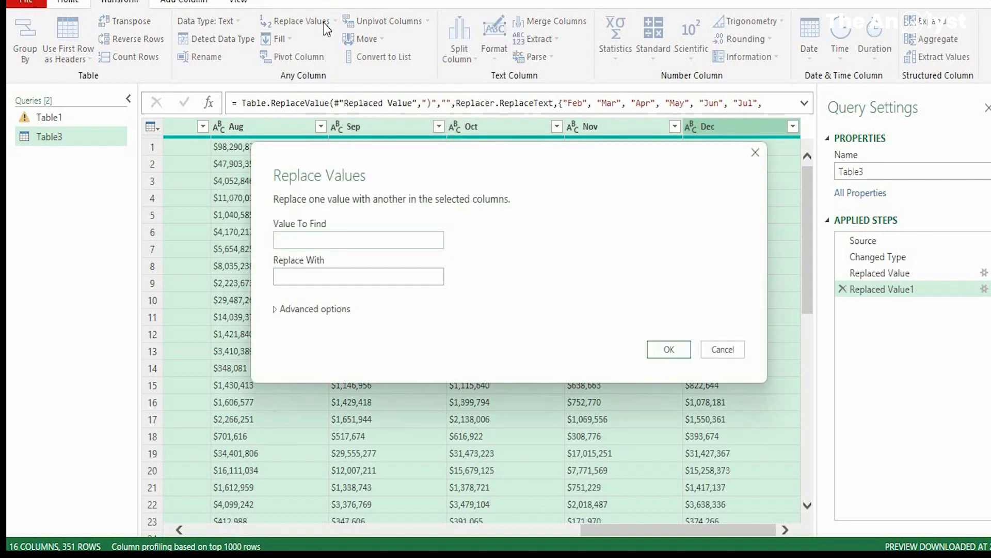
type("$")
left_click(673, 355)
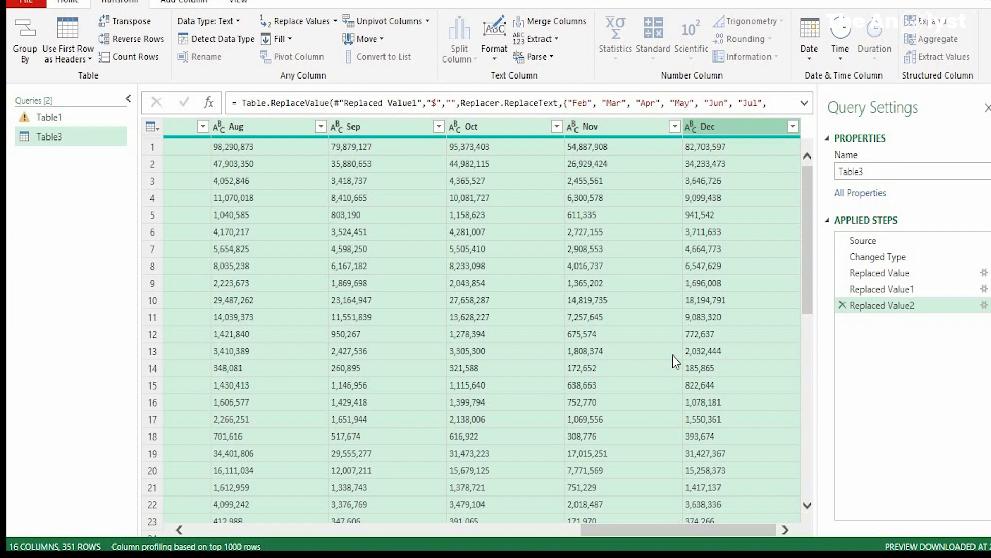
Step: Change the data type of the Feb to Dec columns to Whole Number and check them against the JAN column
left_click(240, 23)
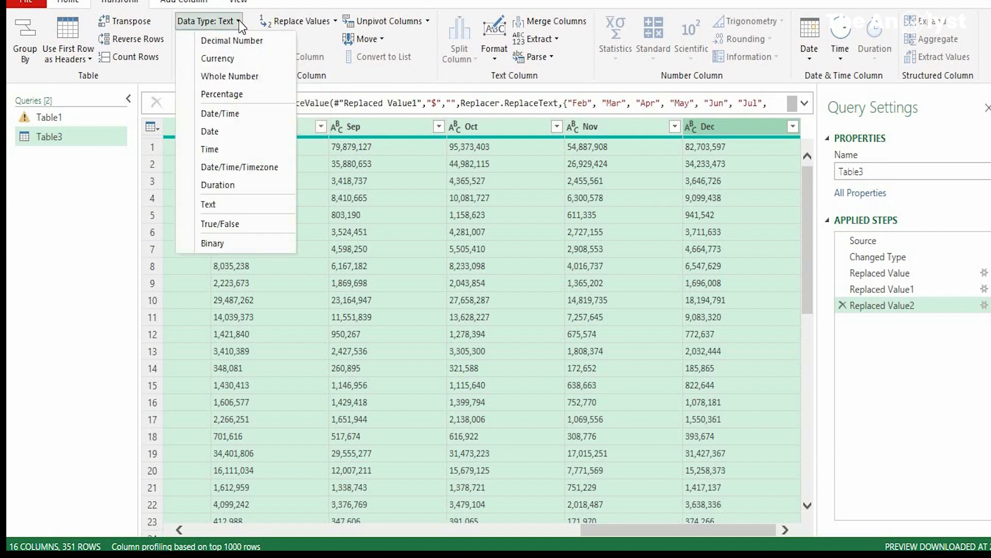
left_click(227, 77)
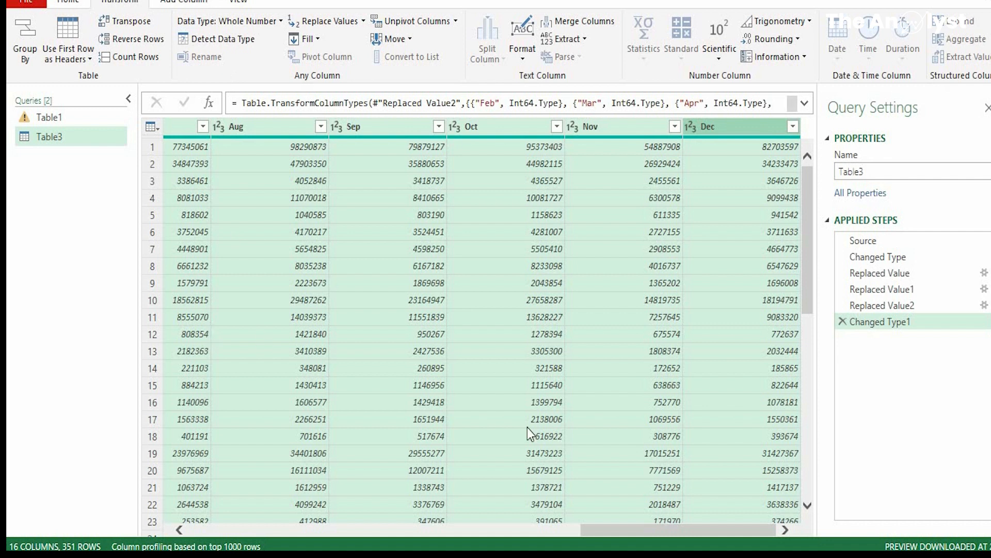
left_click_drag(587, 529, 381, 518)
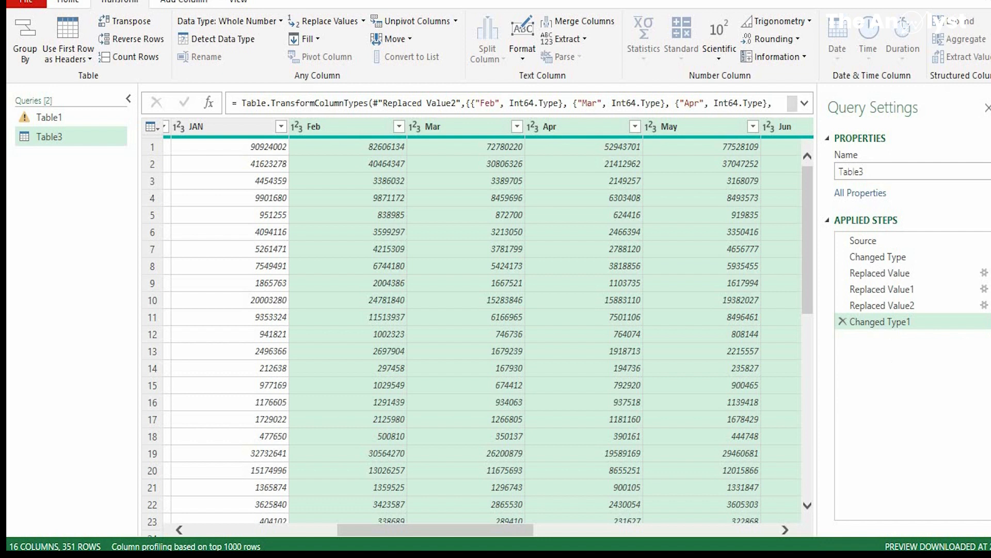
Step: Close the query editor and load the cleaned Table3 query into the workbook
left_click(63, 4)
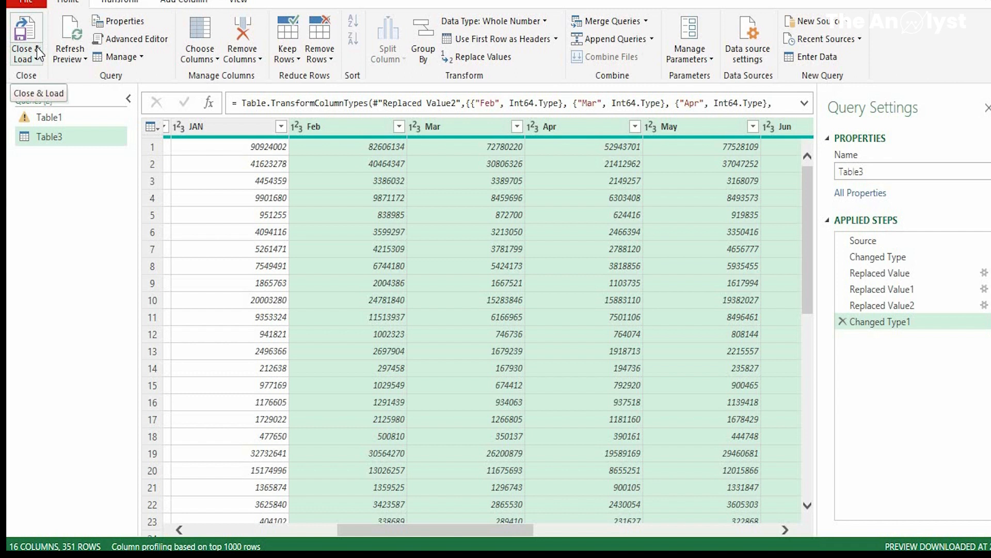
left_click(26, 2)
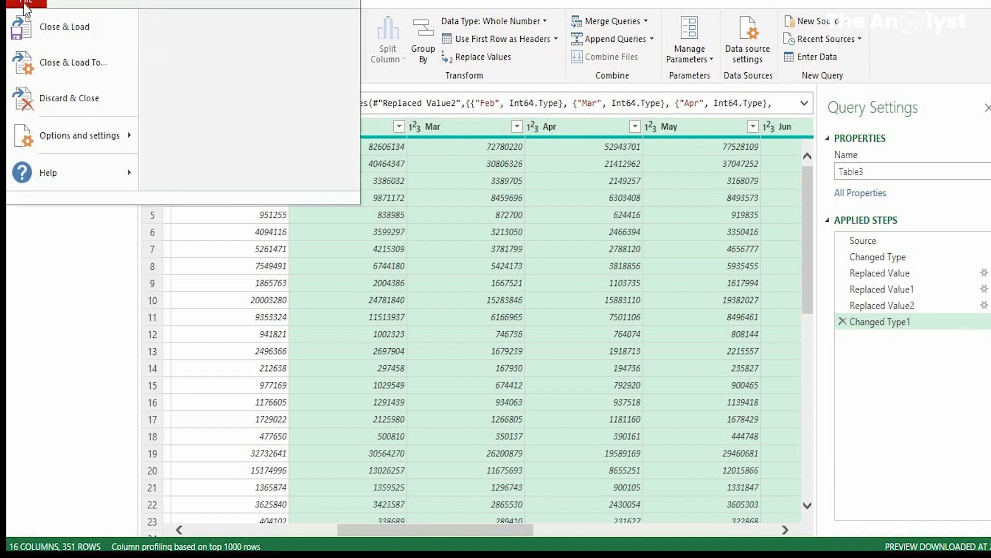
left_click(55, 30)
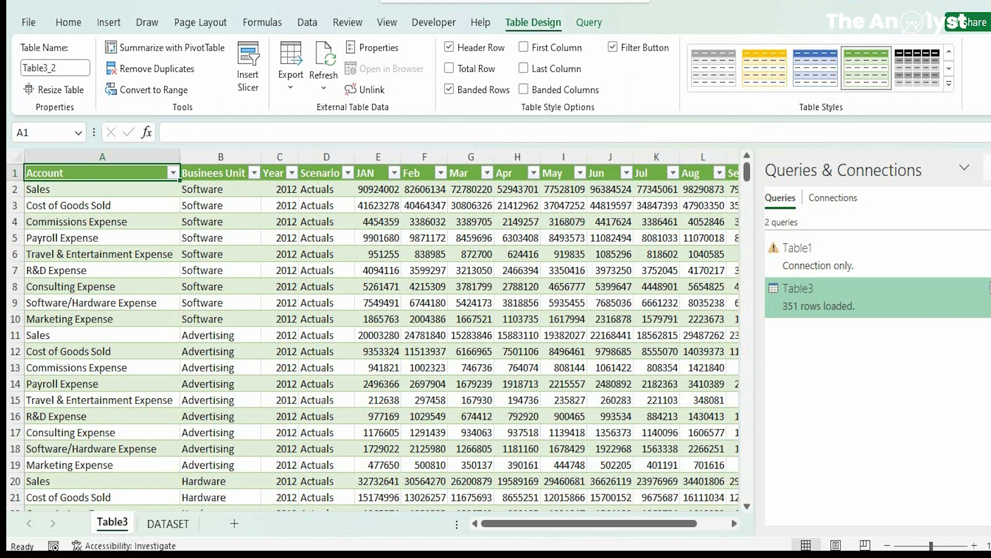
Step: Close the Queries & Connections pane and widen the JAN and Feb columns slightly
left_click(990, 168)
left_click(644, 287)
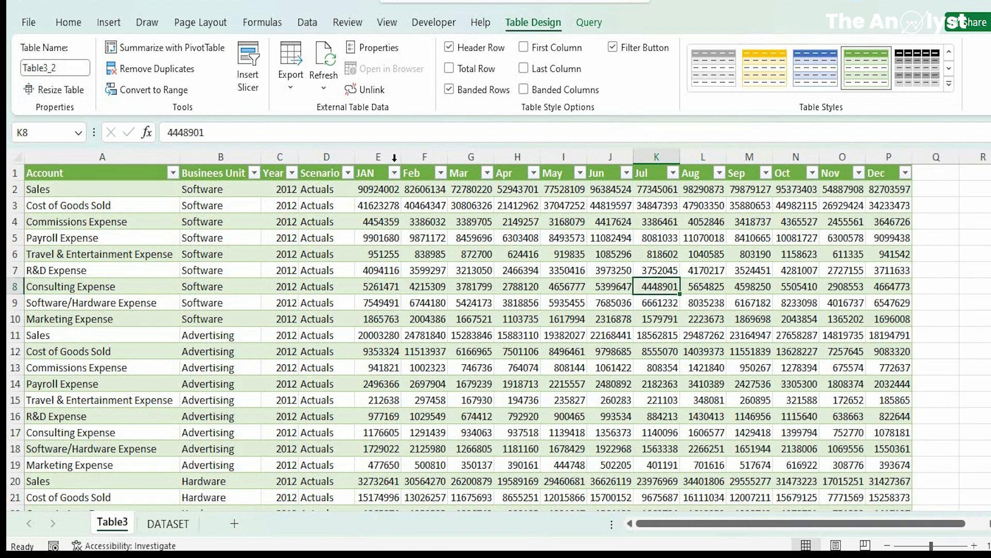
left_click_drag(404, 160, 476, 158)
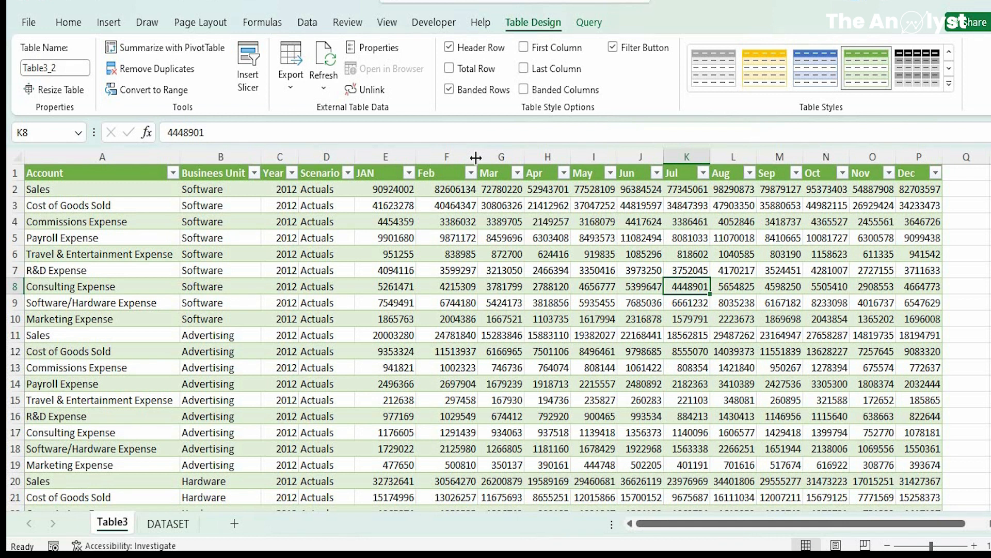
Step: Format the JAN to Dec columns as Currency with two decimal places and the ₦ Igbo symbol
left_click_drag(393, 157, 919, 135)
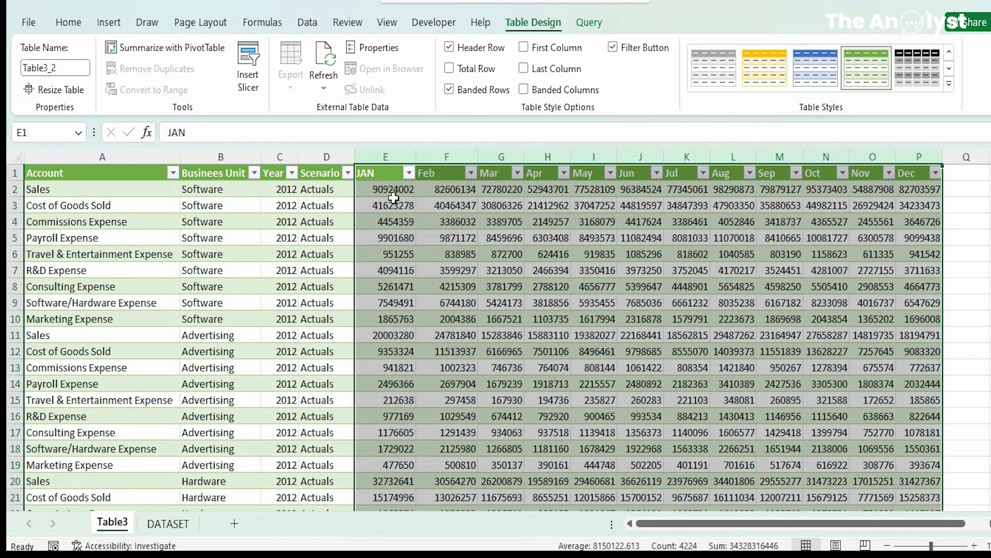
left_click(68, 22)
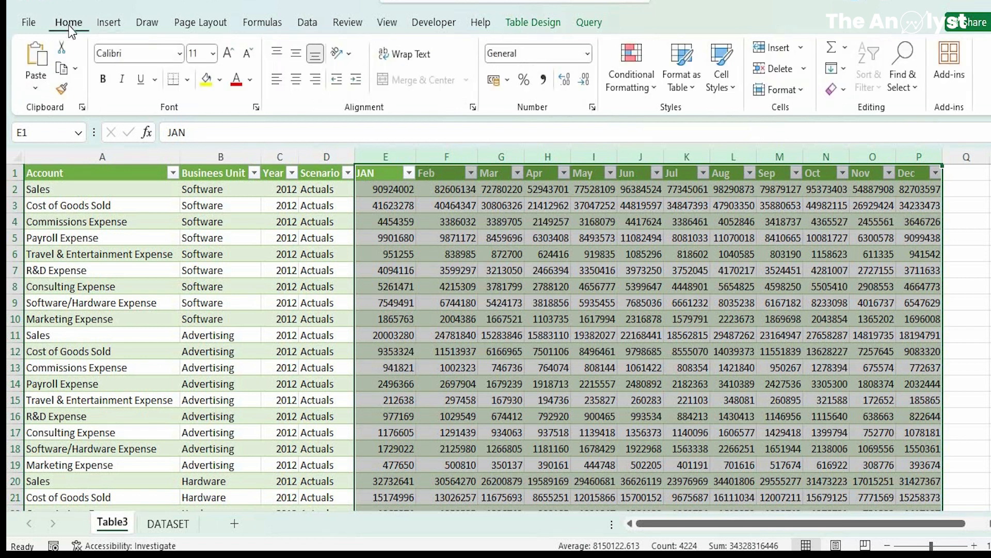
left_click(593, 108)
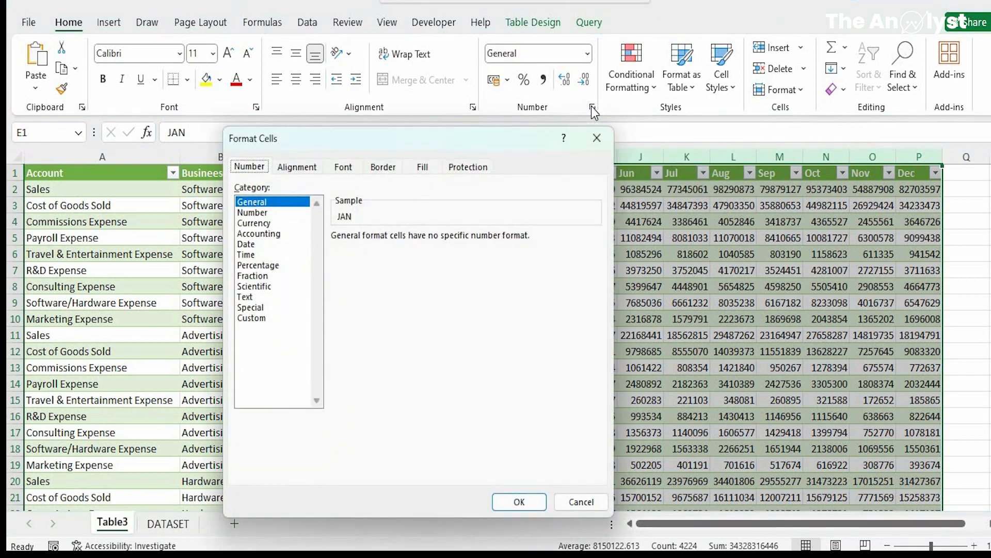
left_click(248, 223)
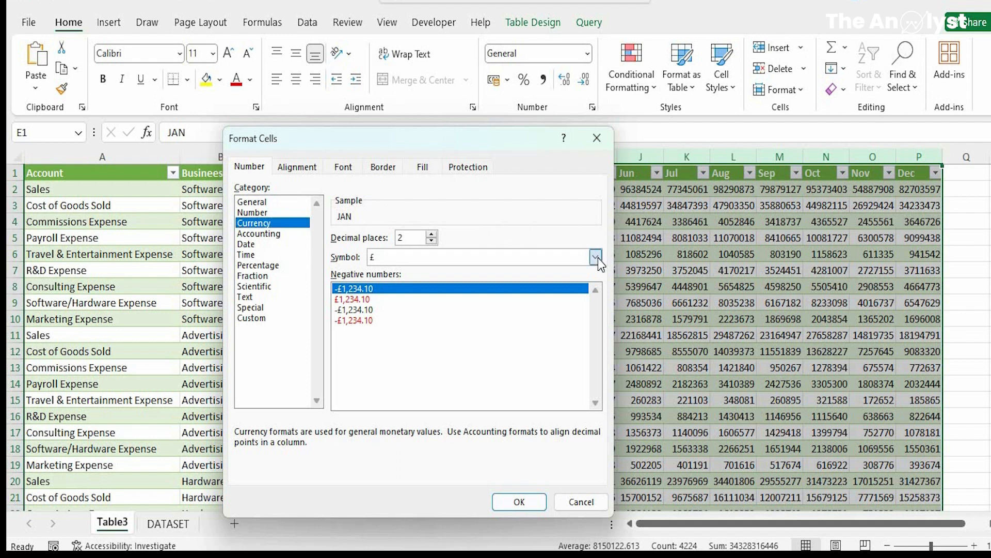
left_click(596, 258)
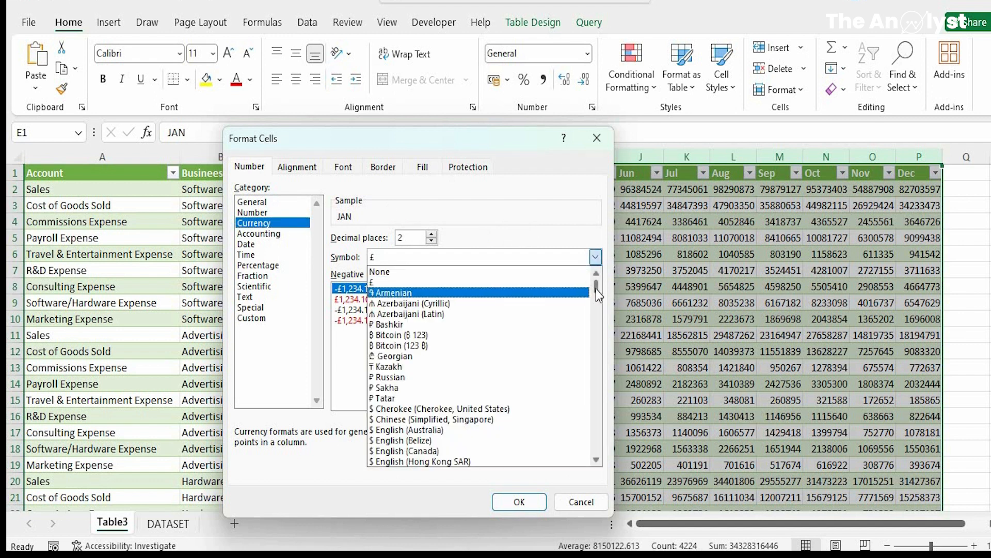
scroll(597, 295, "down", 15)
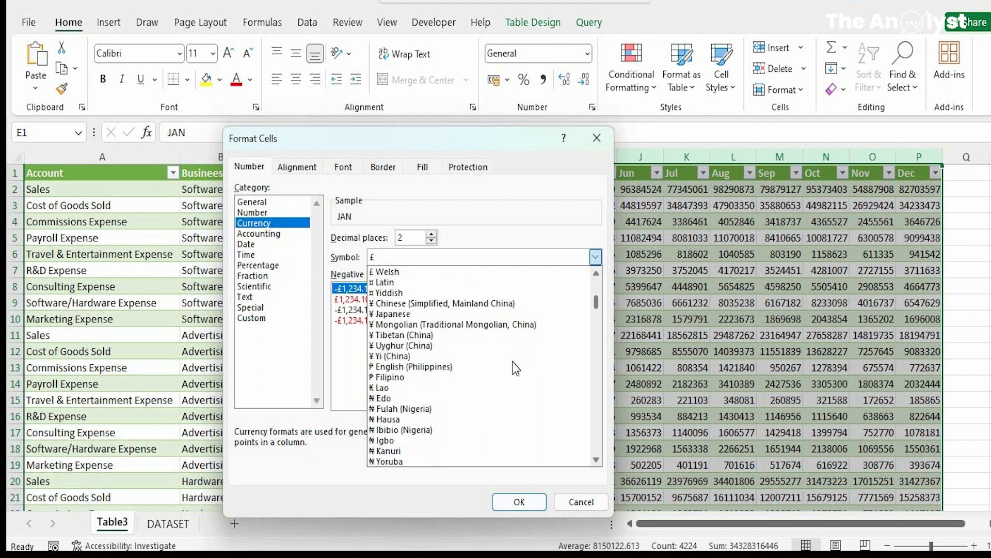
left_click(412, 440)
left_click(510, 501)
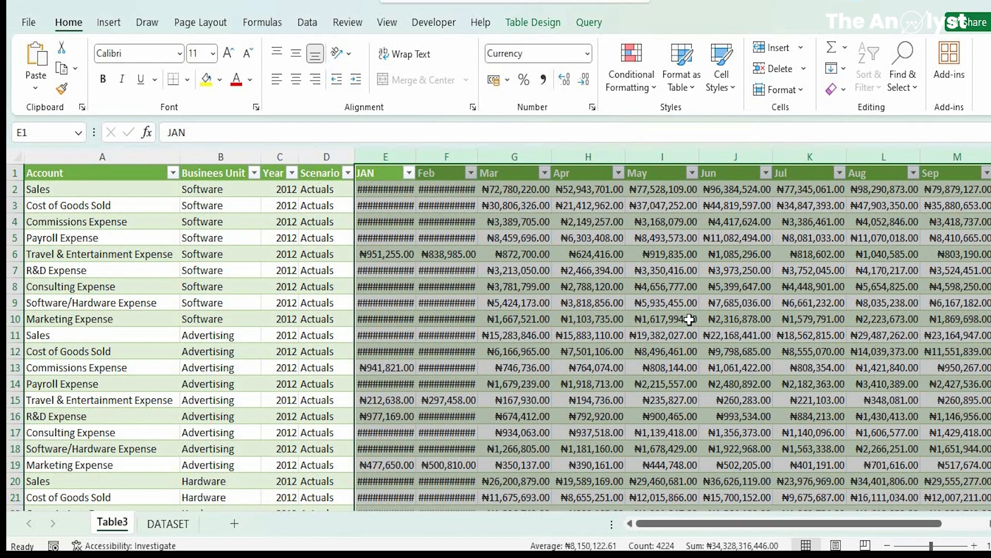
Step: Autofit the widths of the Feb and JAN columns to their currency values
left_click(479, 226)
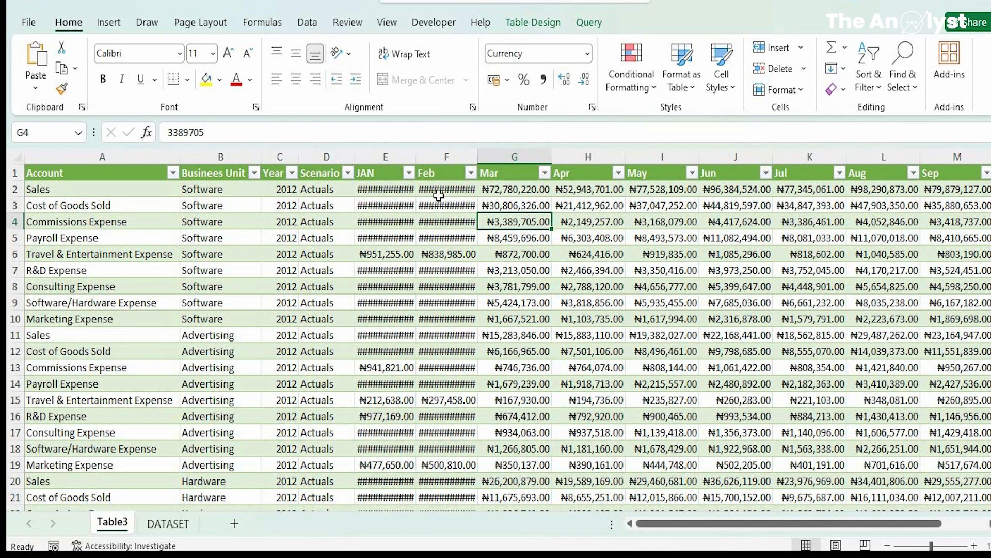
double_click(474, 154)
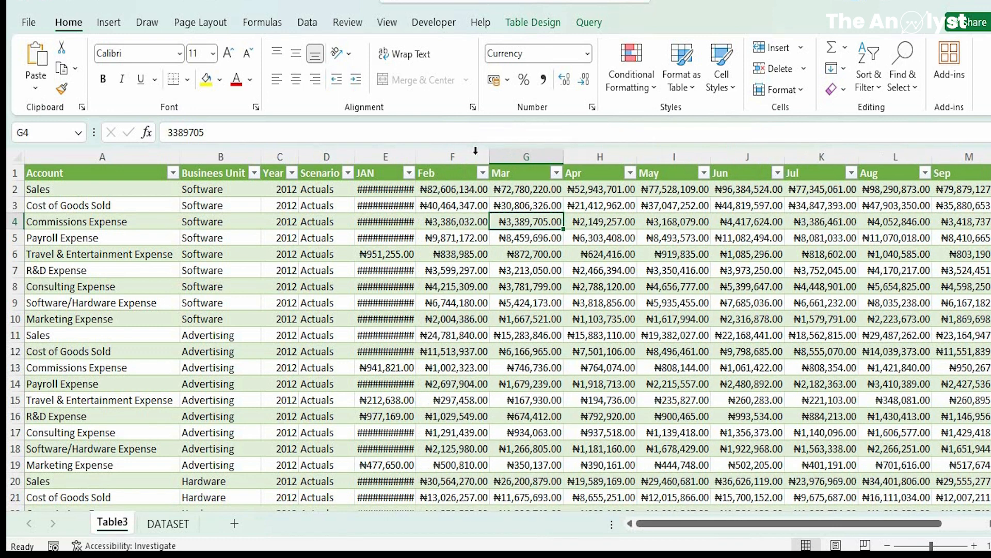
double_click(415, 157)
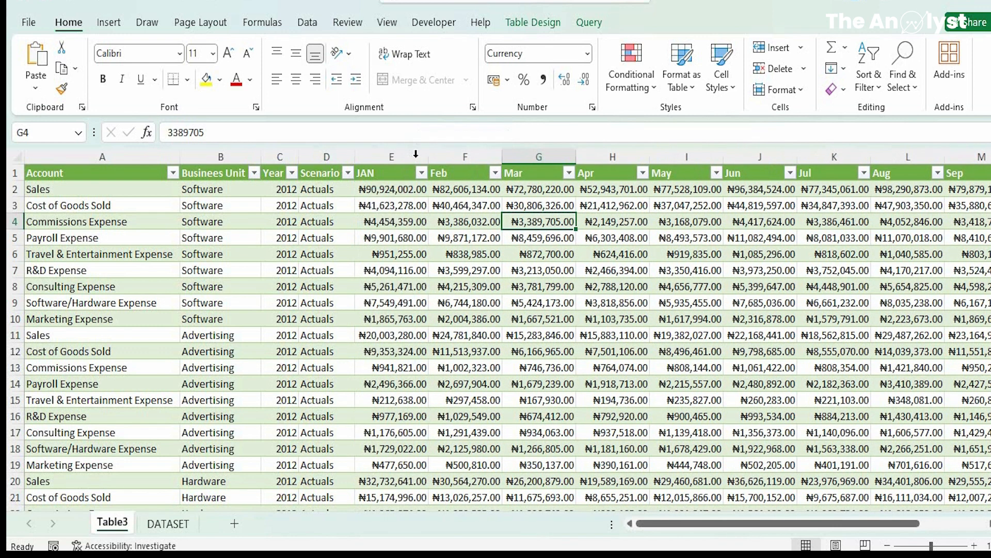